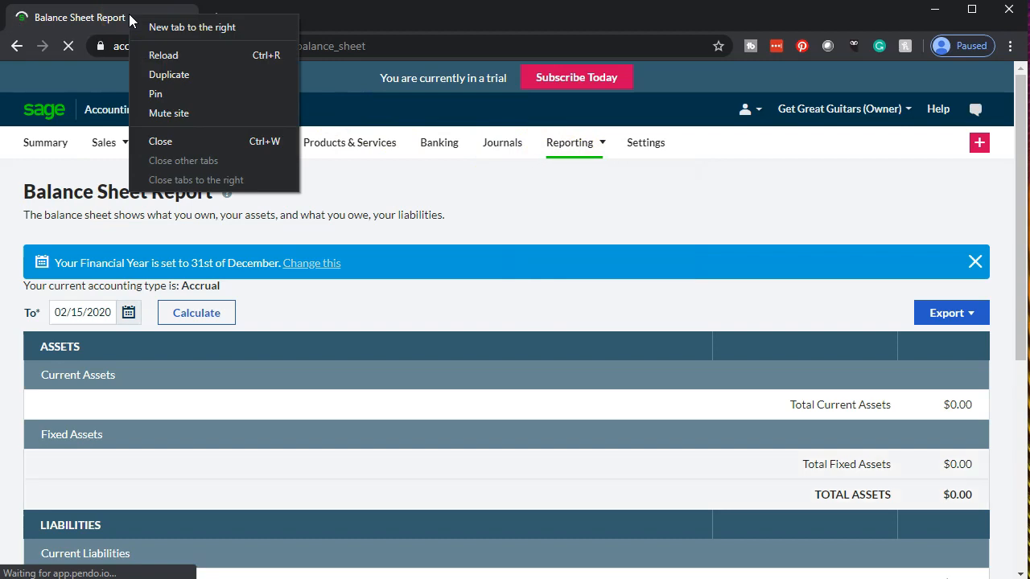
# - Duplicate the Balance Sheet Report tab and open the Profit & Loss report in the original tab
pyautogui.click(165, 74)
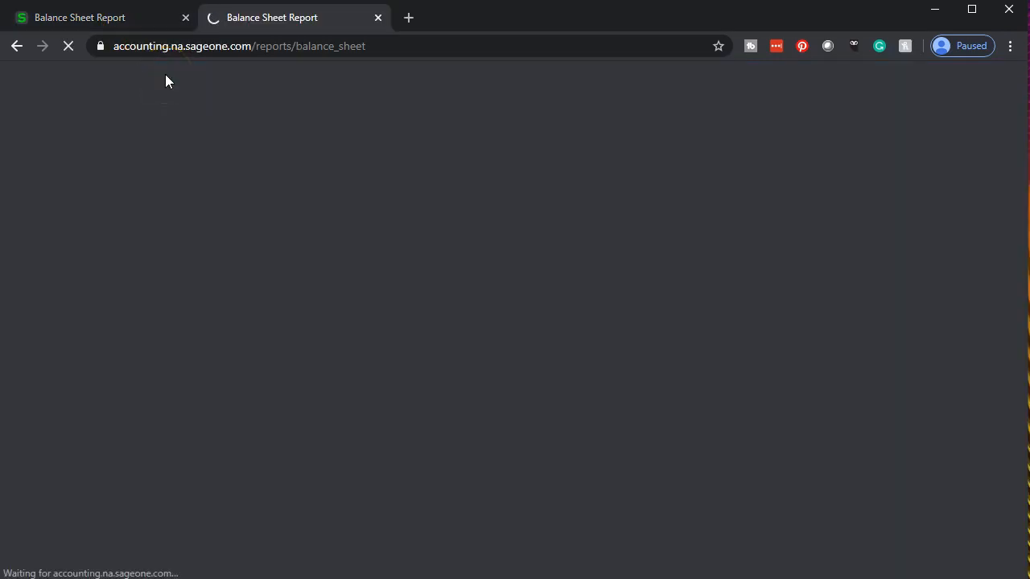
pyautogui.click(133, 19)
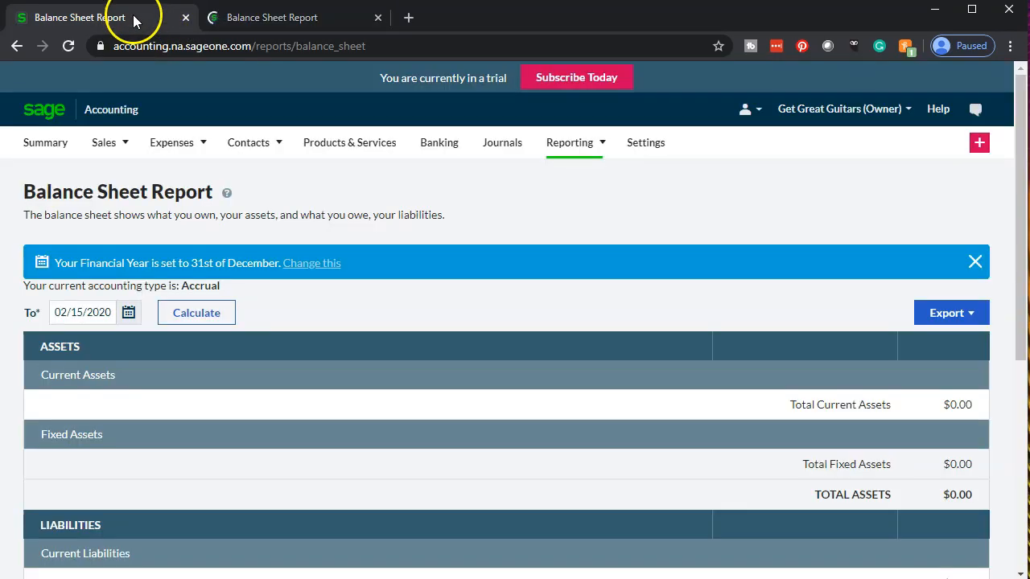
pyautogui.click(590, 151)
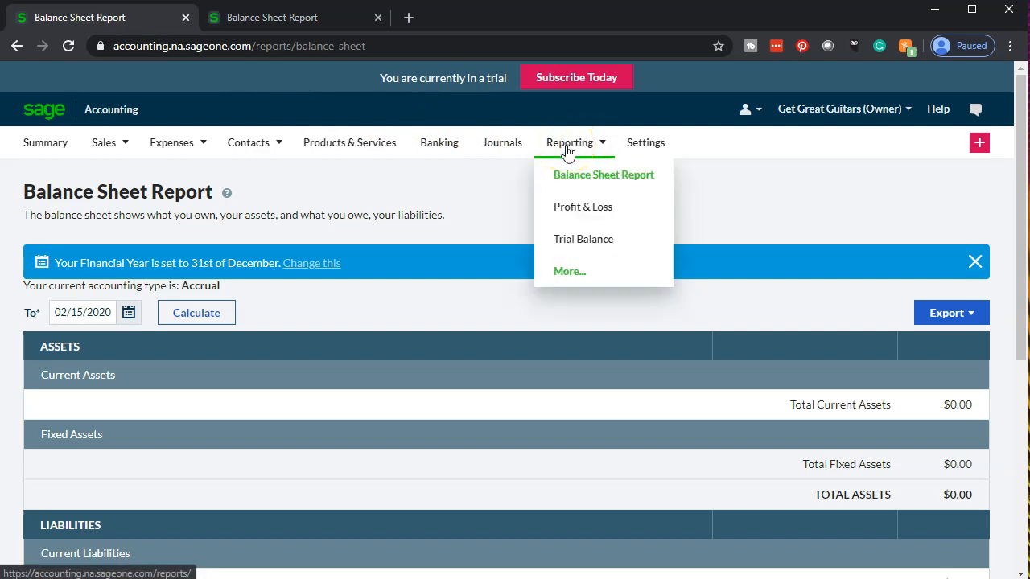
pyautogui.click(572, 202)
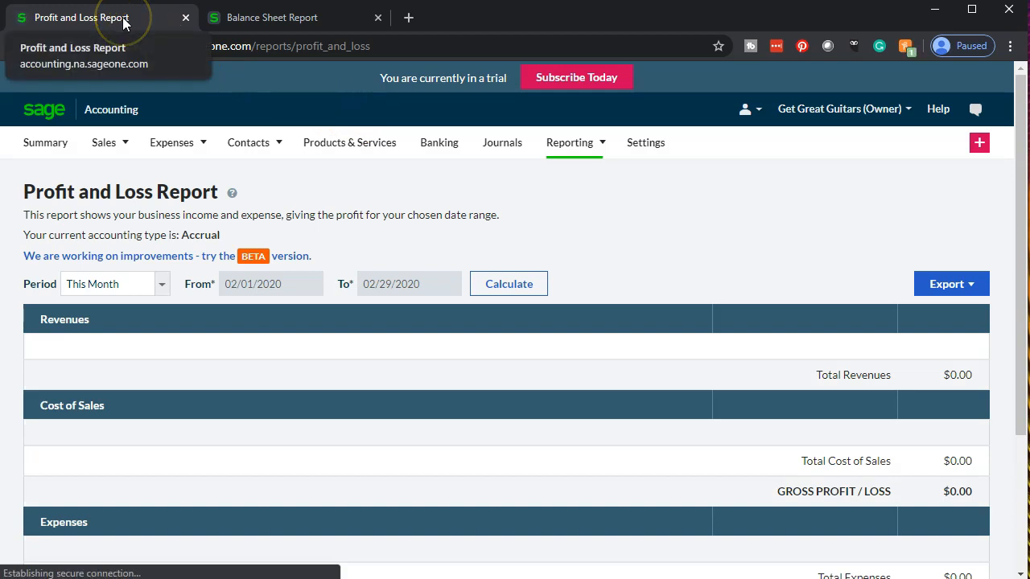
# - Duplicate the Profit and Loss Report tab
pyautogui.rightClick(123, 22)
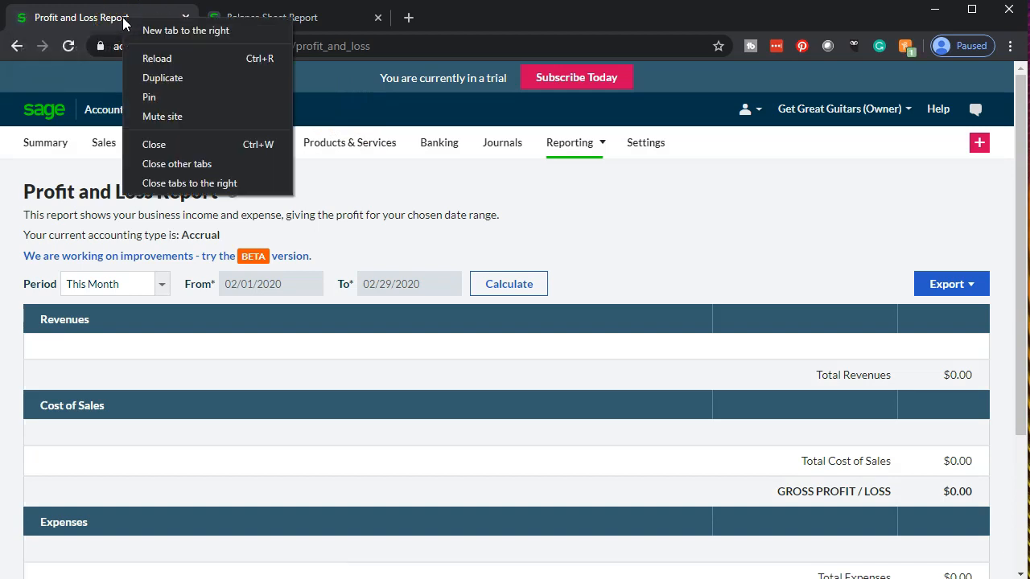
pyautogui.click(158, 75)
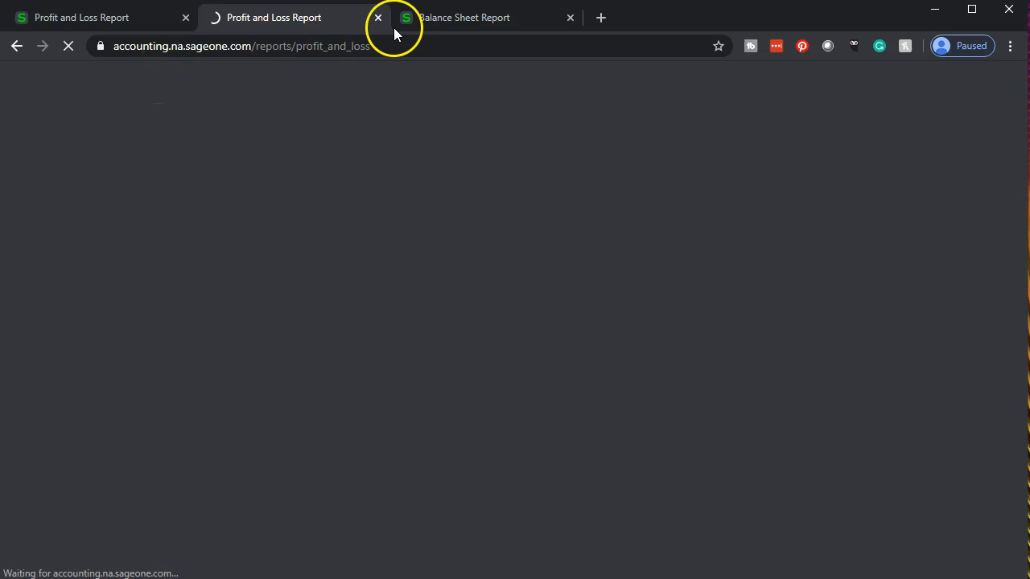
# - Try to set the Balance Sheet Report's end date to a day in December 2020 and recalculate the report
pyautogui.click(438, 24)
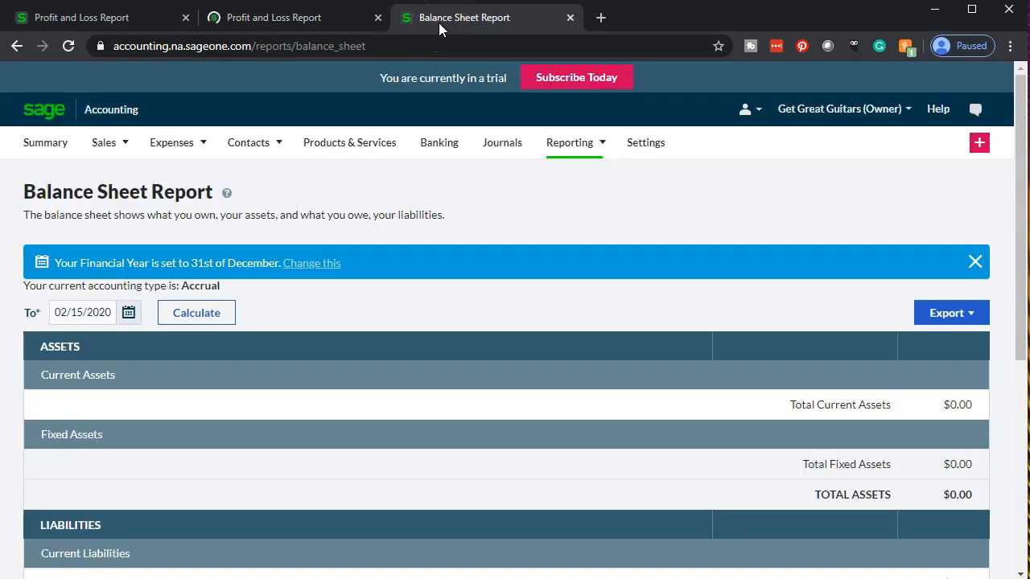
pyautogui.click(132, 314)
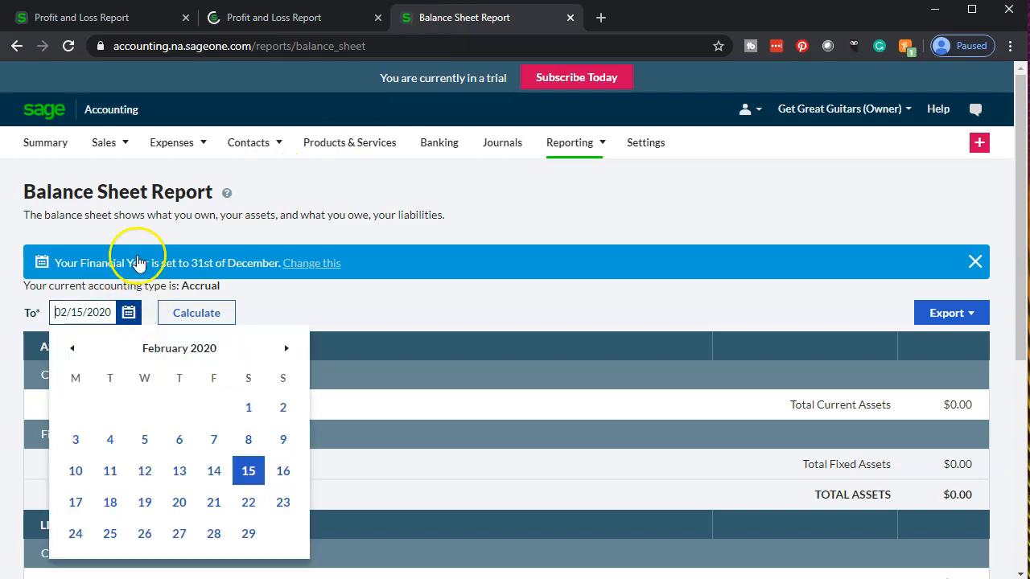
pyautogui.click(286, 349)
pyautogui.click(286, 349)
pyautogui.click(287, 350)
pyautogui.click(286, 349)
pyautogui.click(286, 349)
pyautogui.click(287, 349)
pyautogui.click(286, 349)
pyautogui.click(286, 349)
pyautogui.click(286, 349)
pyautogui.click(286, 350)
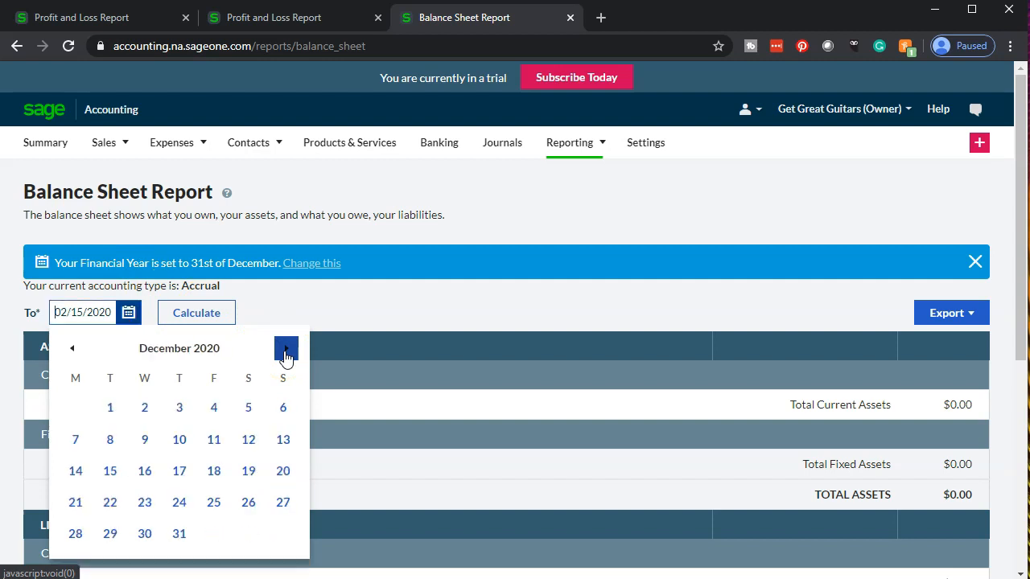
pyautogui.click(305, 301)
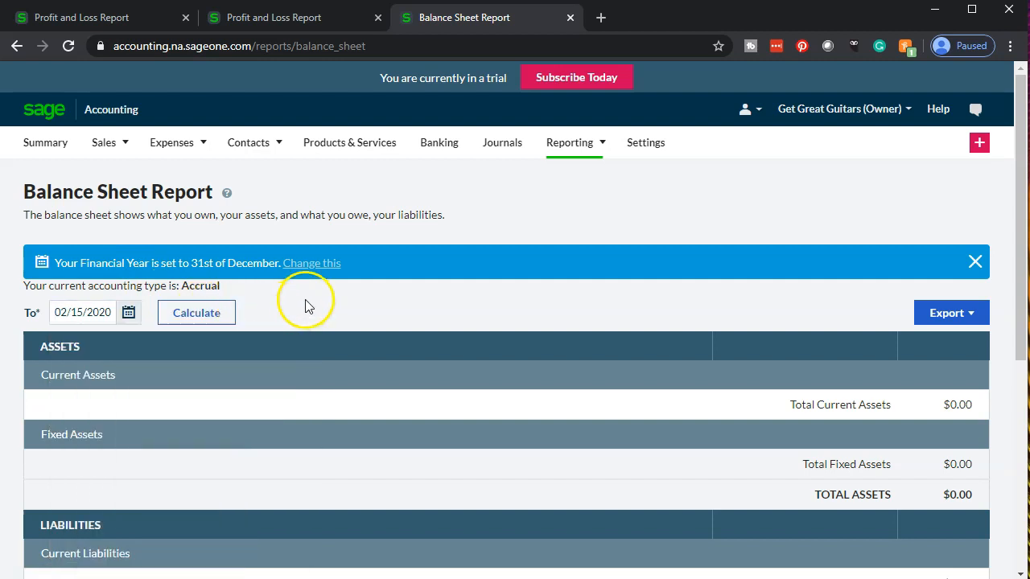
pyautogui.click(212, 316)
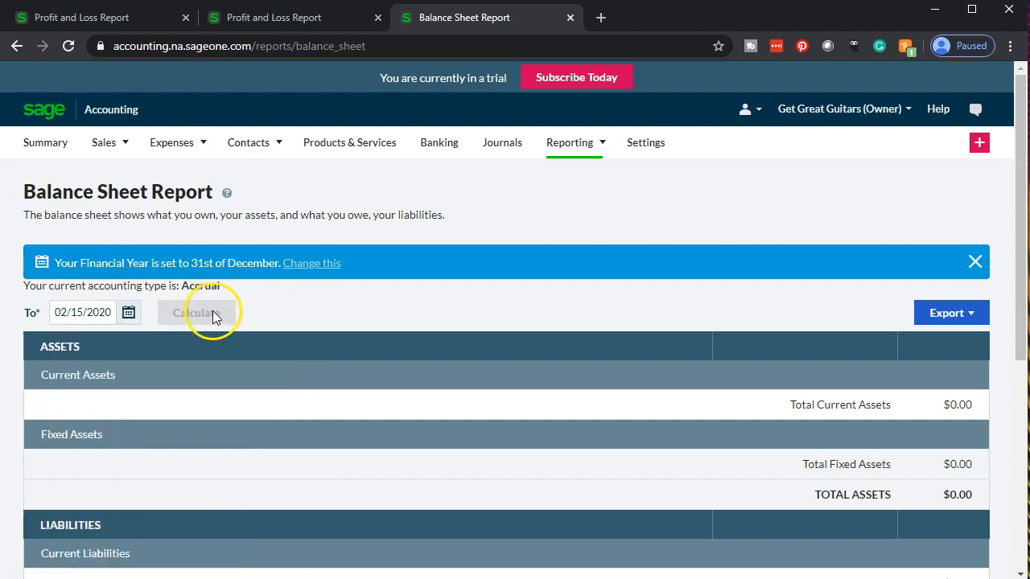
# - In the duplicated Profit and Loss Report, set the period to Custom with a start date of 04/01/2020
pyautogui.click(288, 21)
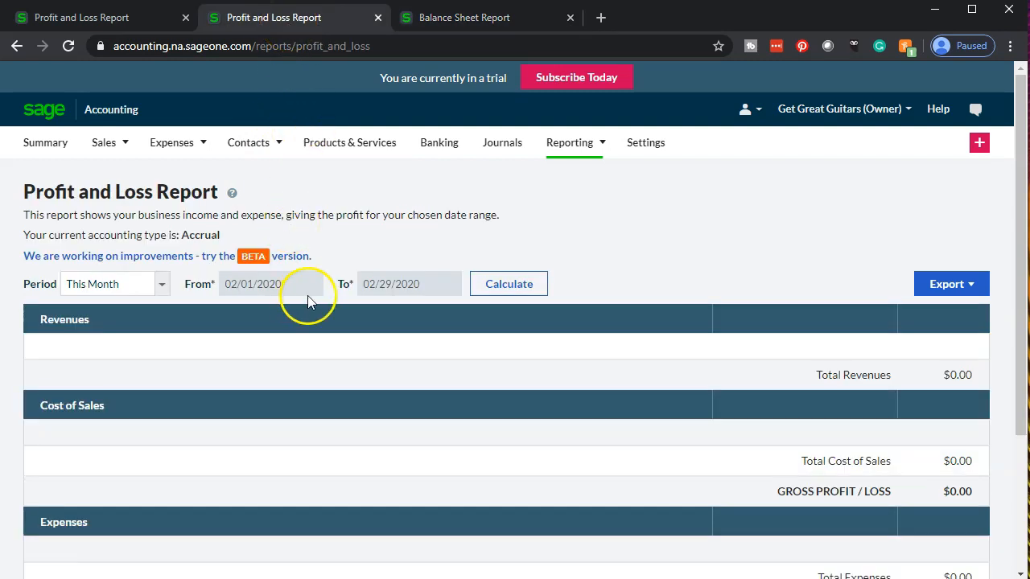
pyautogui.click(162, 288)
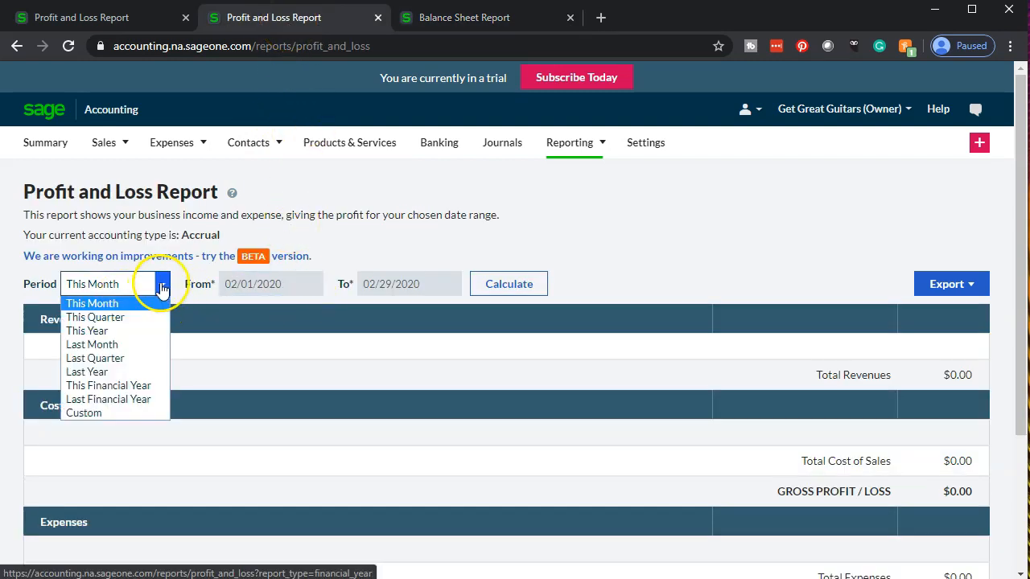
pyautogui.click(118, 416)
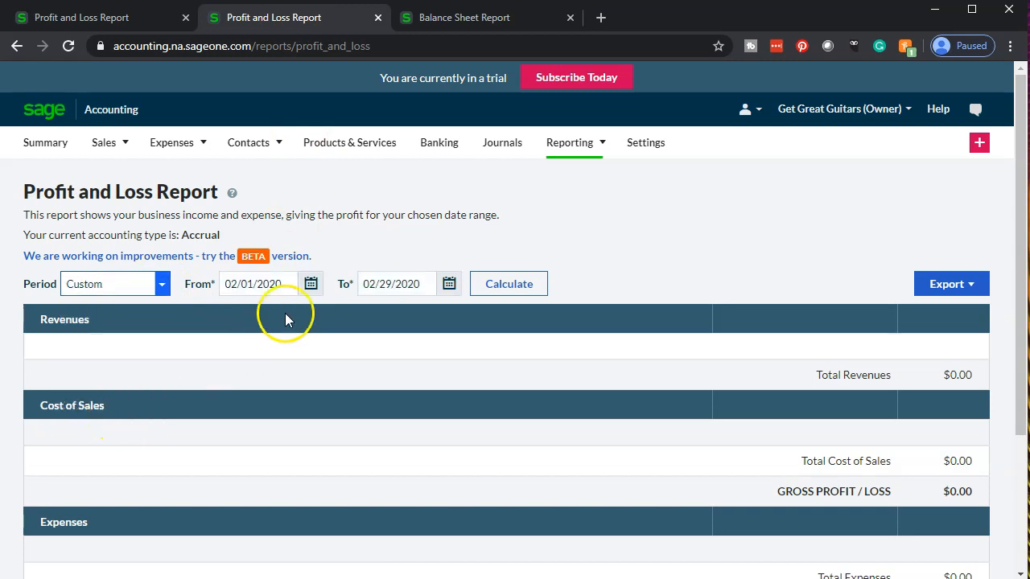
pyautogui.click(311, 284)
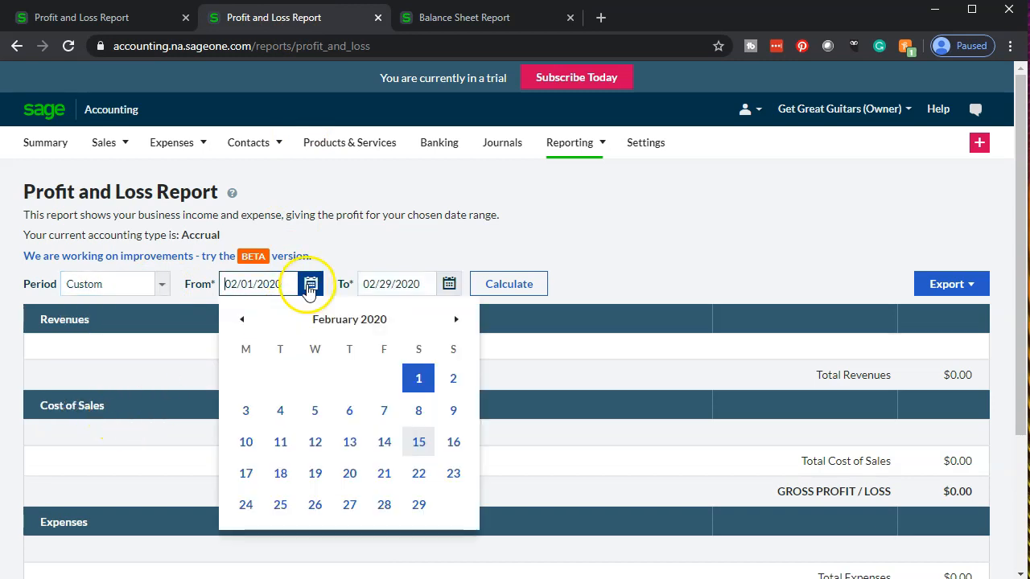
pyautogui.click(454, 319)
pyautogui.click(454, 320)
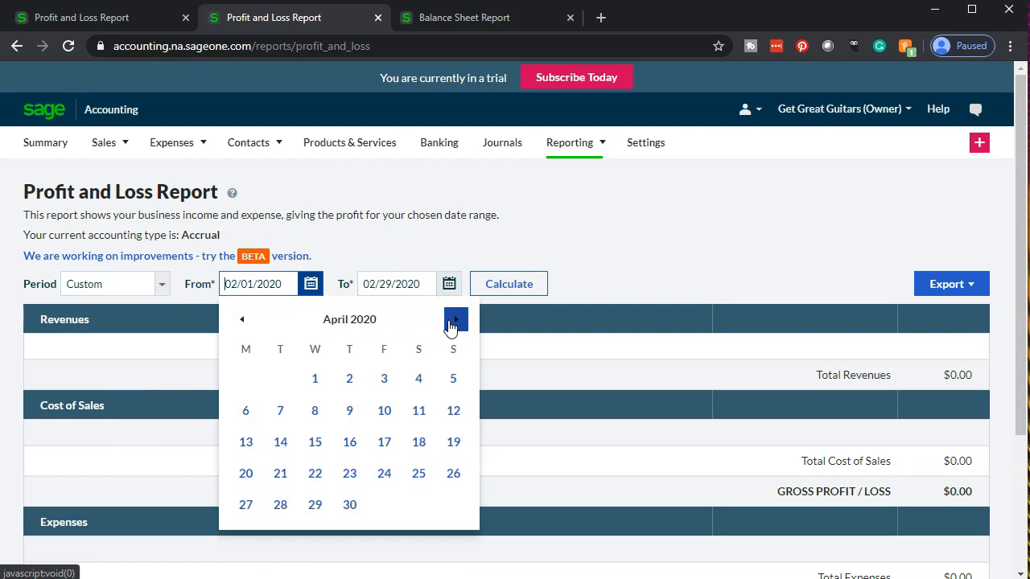
pyautogui.click(315, 378)
pyautogui.click(423, 287)
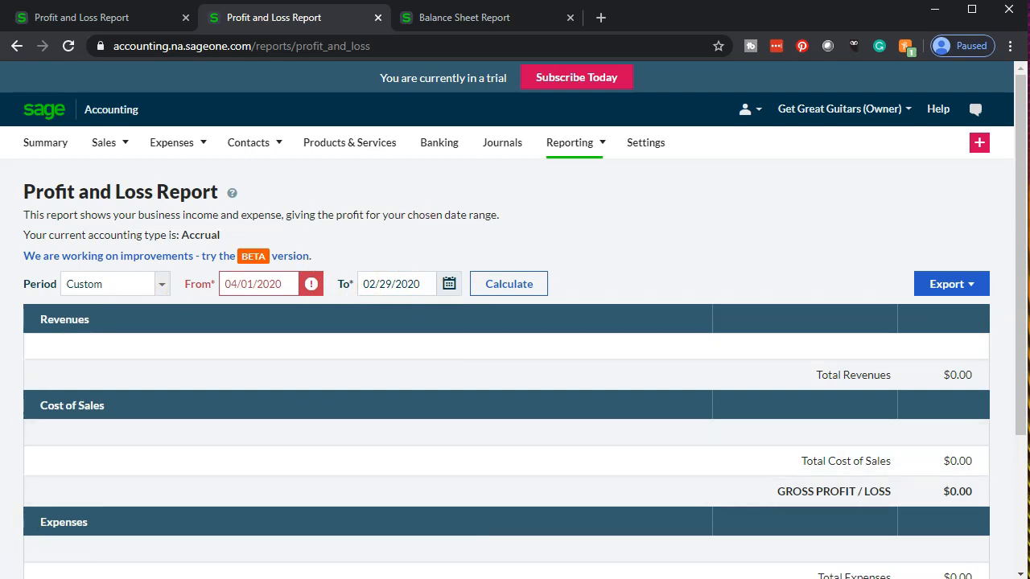
# - Set the Profit and Loss Report's end date to 05/31/2020 and calculate the report
pyautogui.click(449, 283)
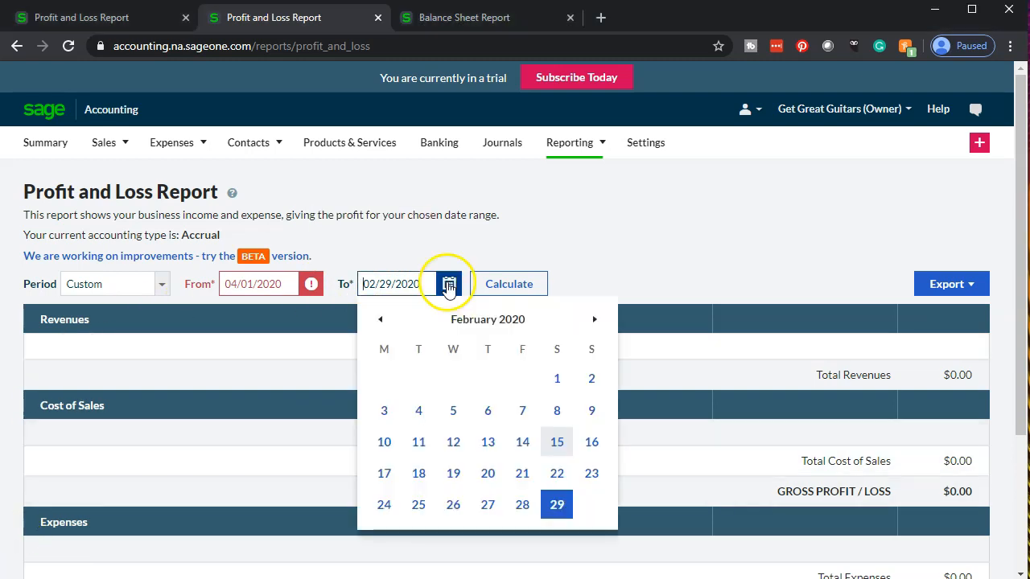
pyautogui.click(595, 320)
pyautogui.click(595, 320)
pyautogui.click(596, 320)
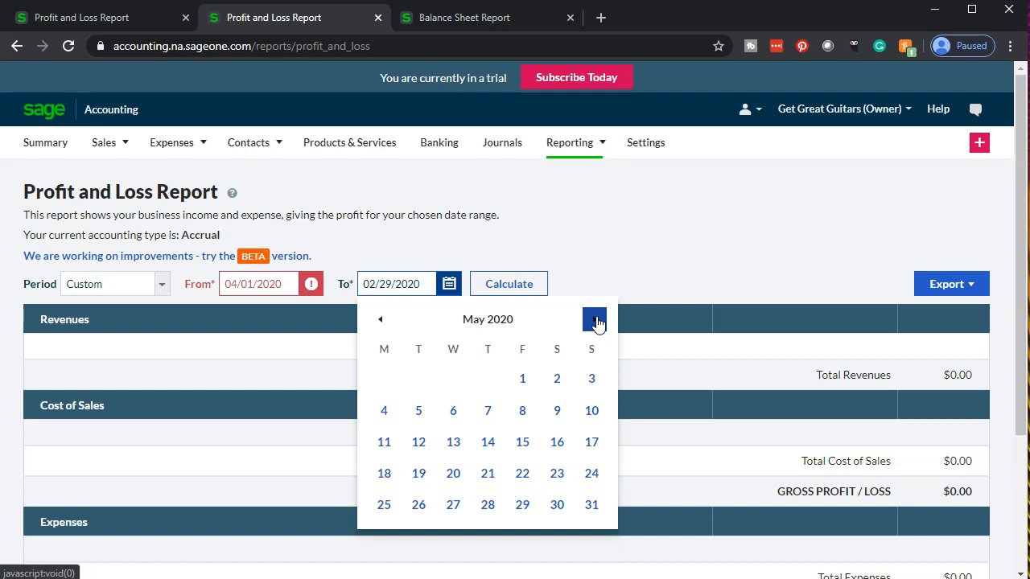
pyautogui.click(591, 505)
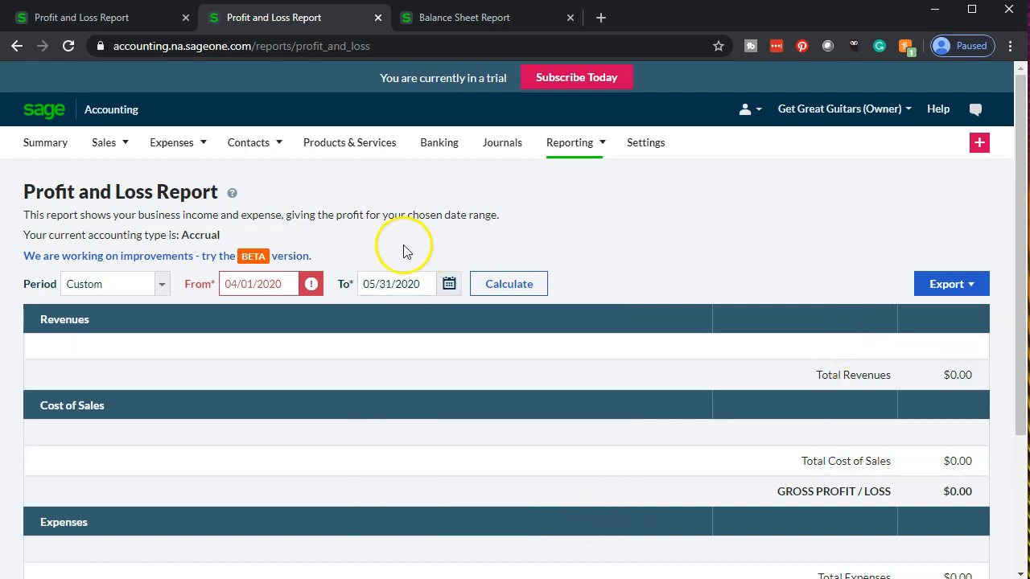
pyautogui.click(527, 294)
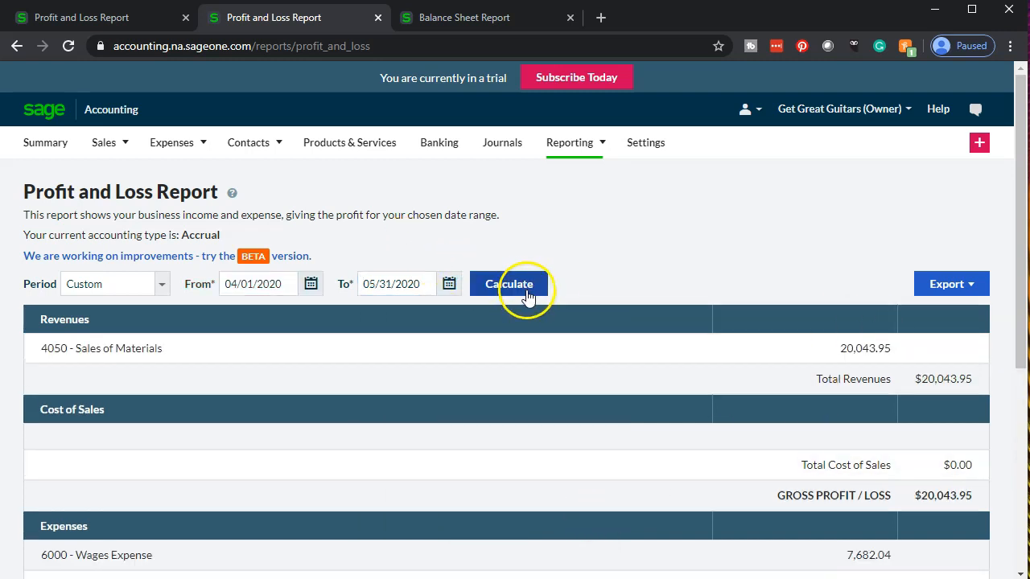
# - In the first Profit and Loss tab, go to Banking and open the imported transactions of the Credit Card - American Express account
pyautogui.click(130, 25)
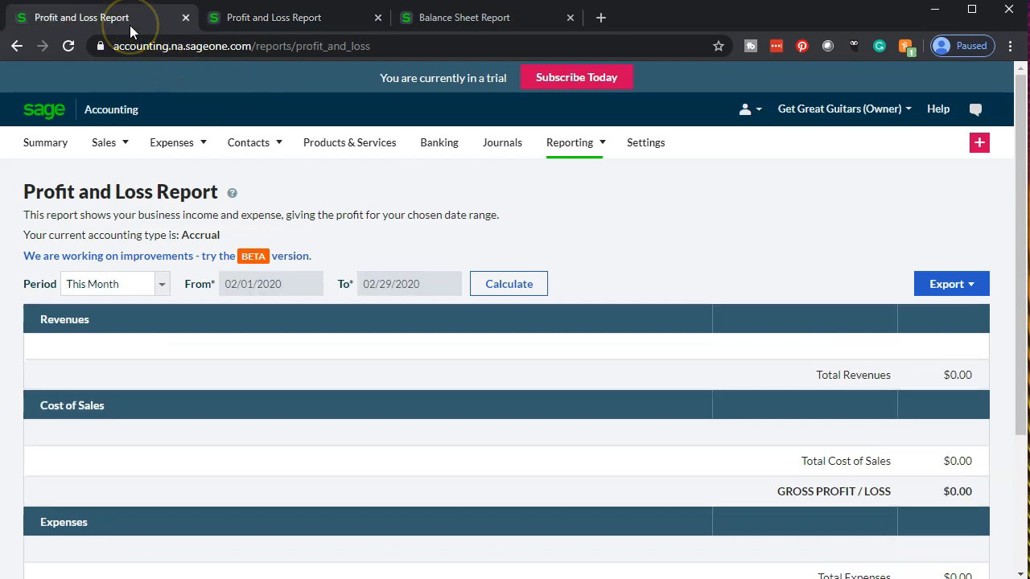
pyautogui.click(436, 152)
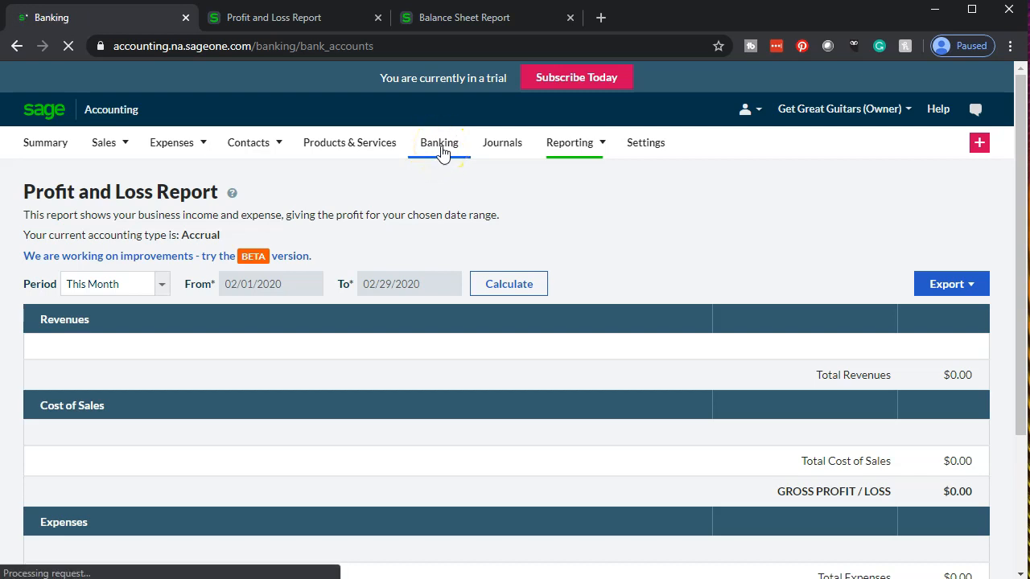
pyautogui.scroll(-2, 415, 214)
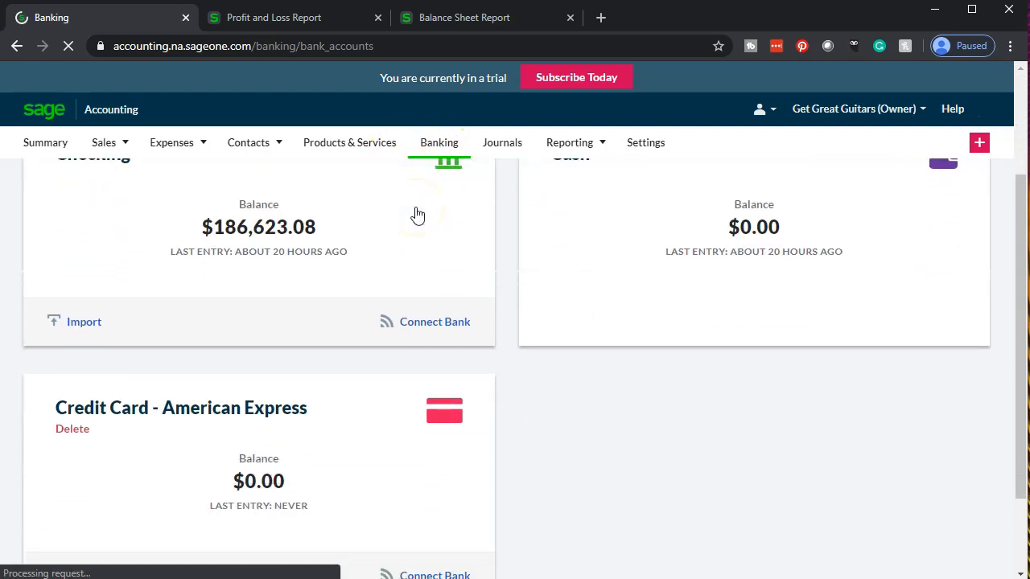
pyautogui.scroll(-1, 416, 217)
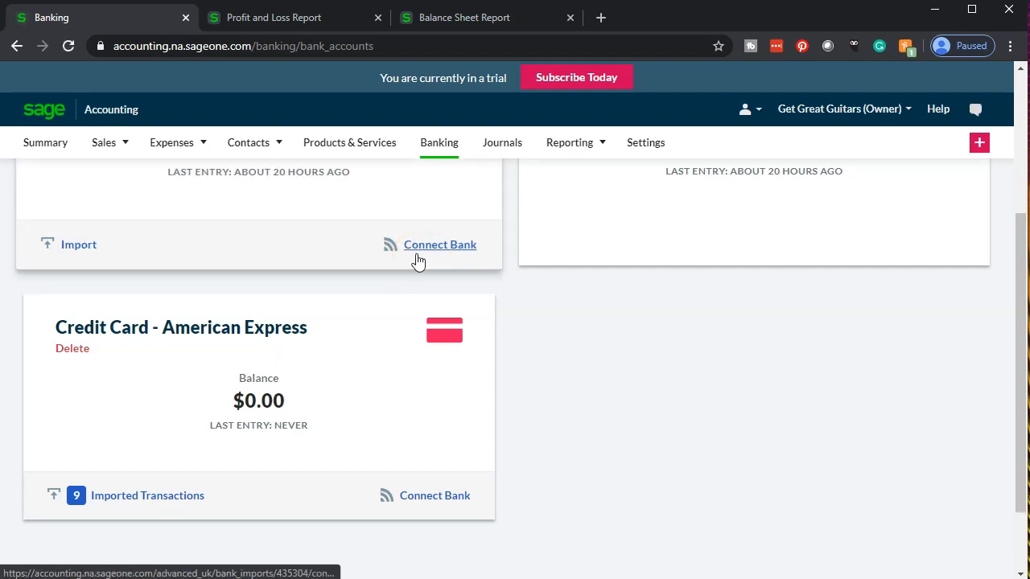
pyautogui.scroll(-1, 417, 259)
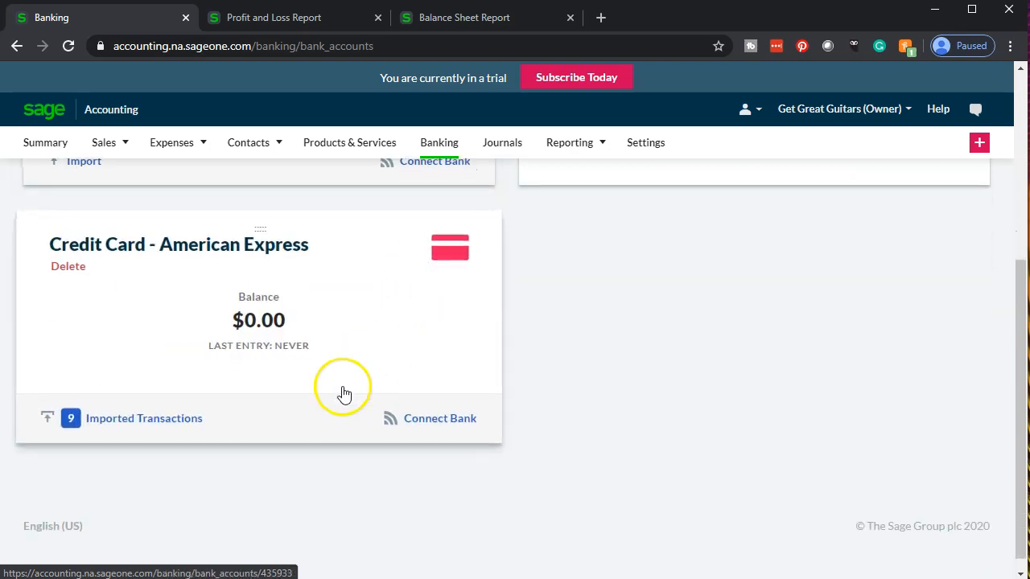
pyautogui.click(181, 430)
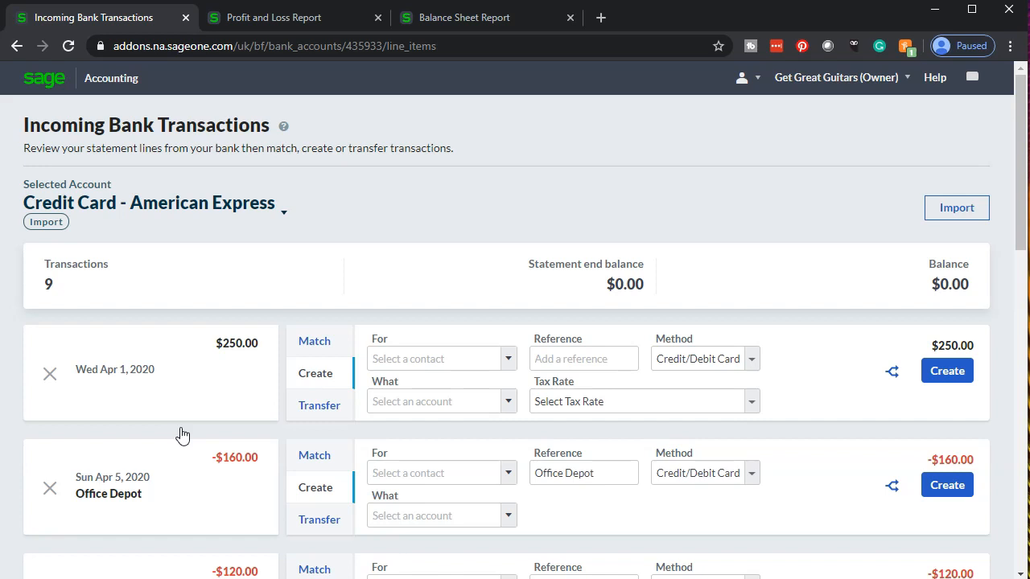
# - Assign the existing vendor Office Depot as the contact for the April 5, 2020 transaction of -$160.00
pyautogui.scroll(-2, 182, 434)
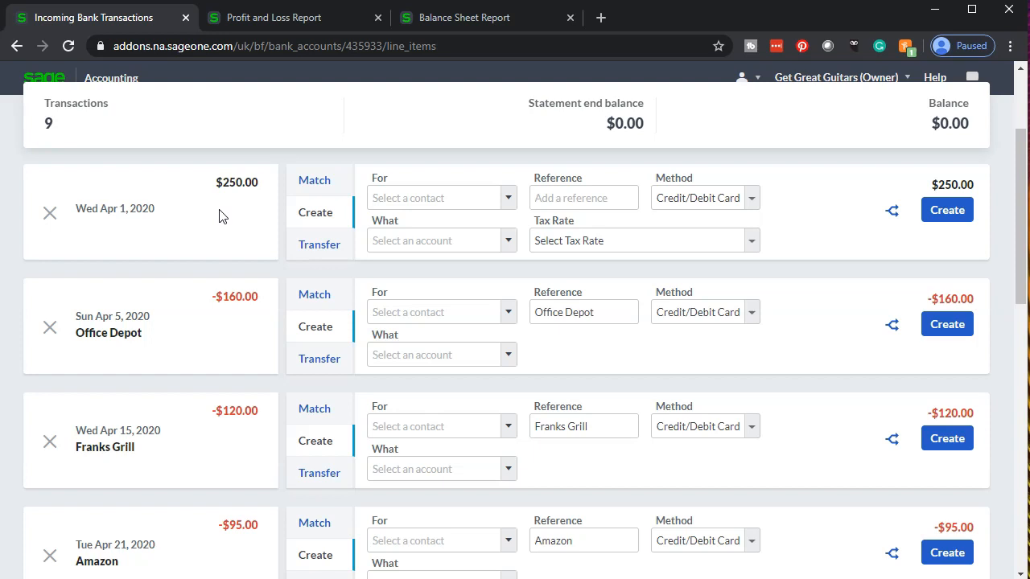
pyautogui.scroll(-1, 223, 216)
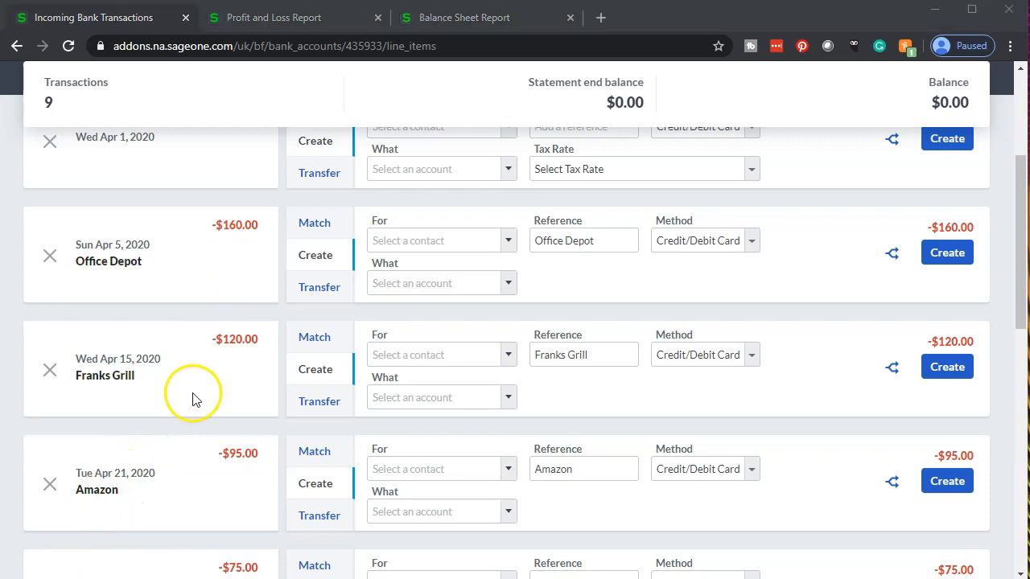
pyautogui.click(606, 245)
pyautogui.hotkey('ctrl', 'a')
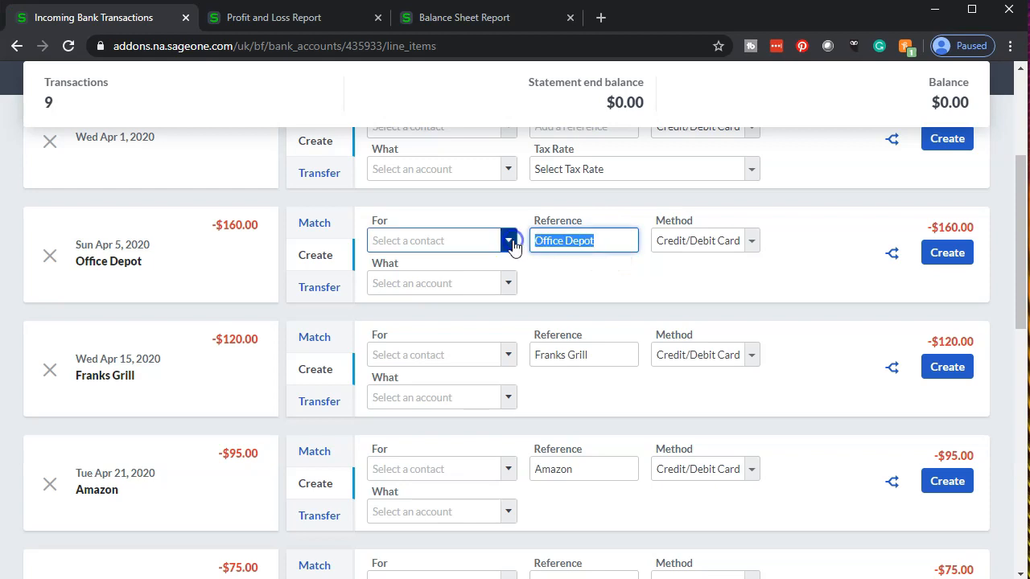
pyautogui.click(456, 235)
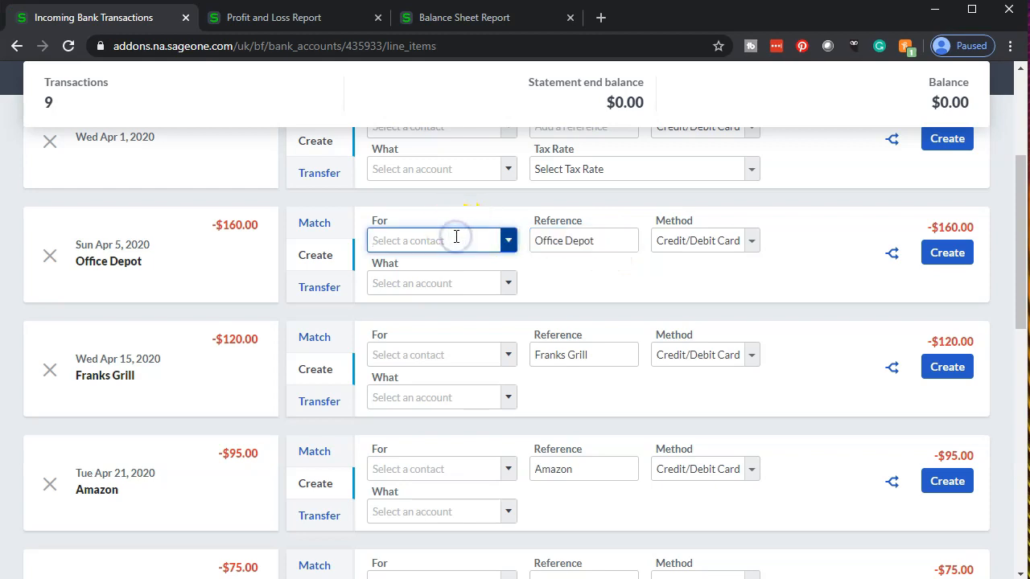
pyautogui.write('Off')
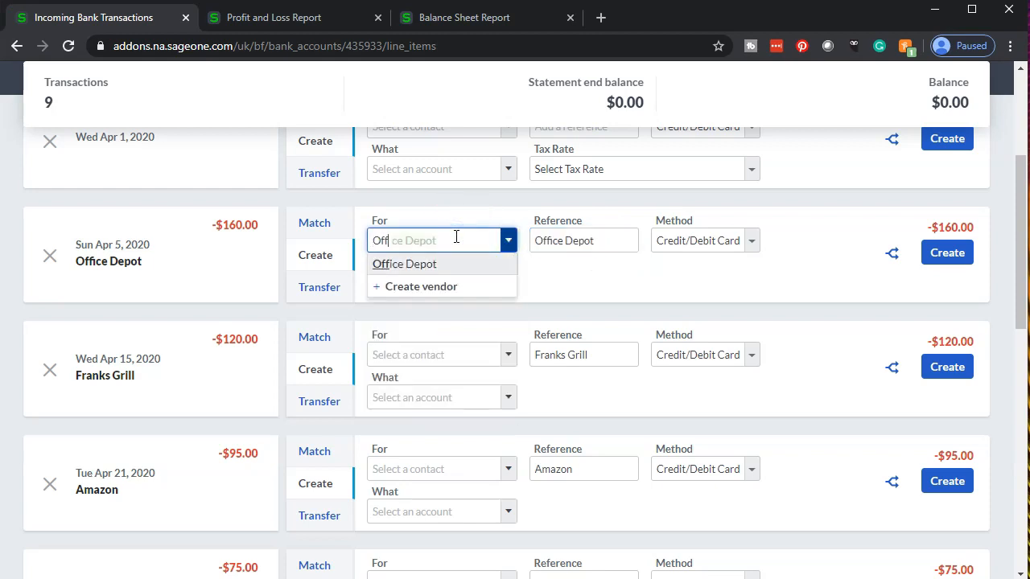
pyautogui.click(434, 269)
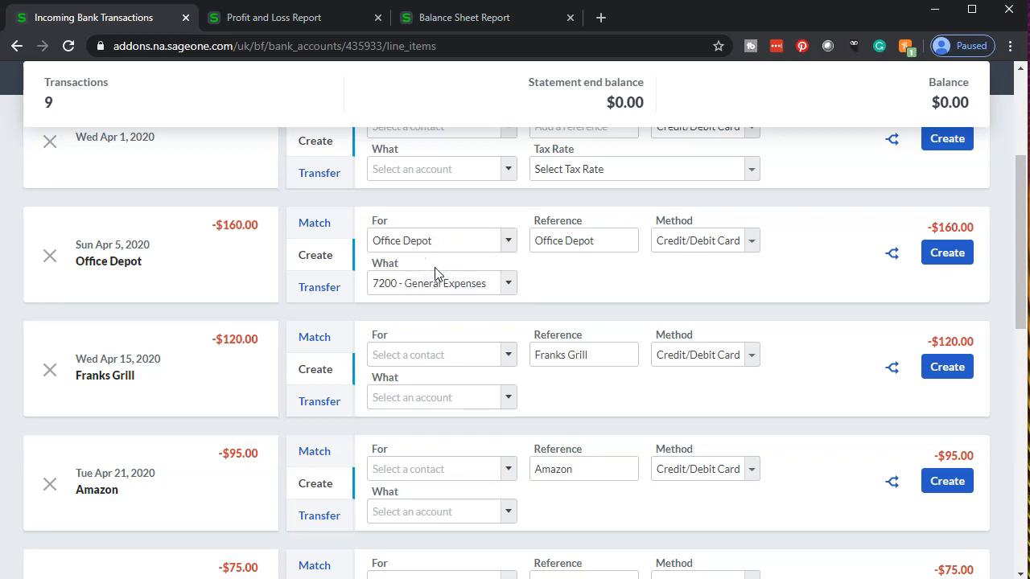
pyautogui.press('Tab')
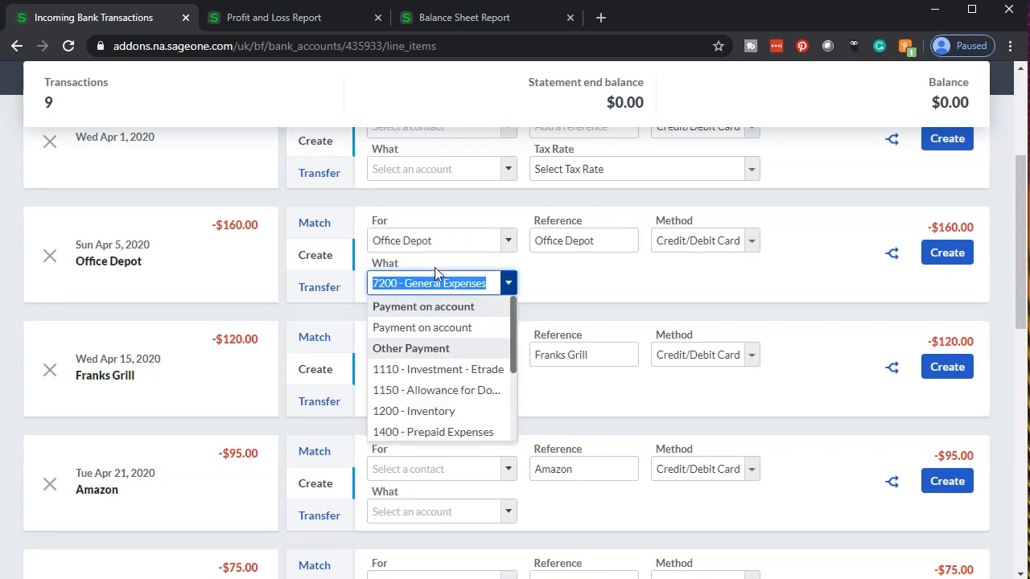
pyautogui.click(437, 247)
pyautogui.press('Tab')
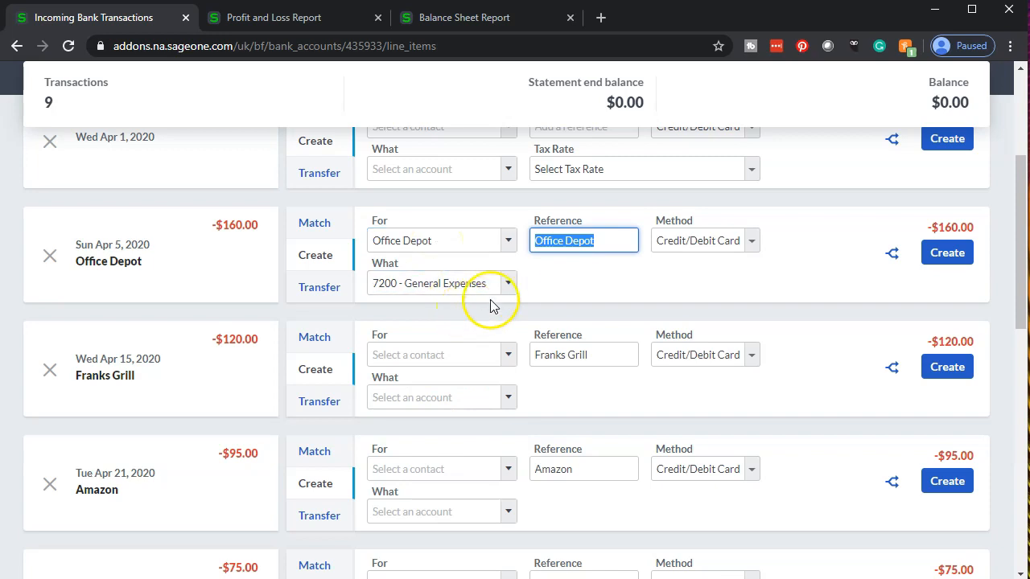
# - Assign account 6450 - Office Supplies Expense to the April 5, 2020 Office Depot transaction and create it
pyautogui.click(515, 290)
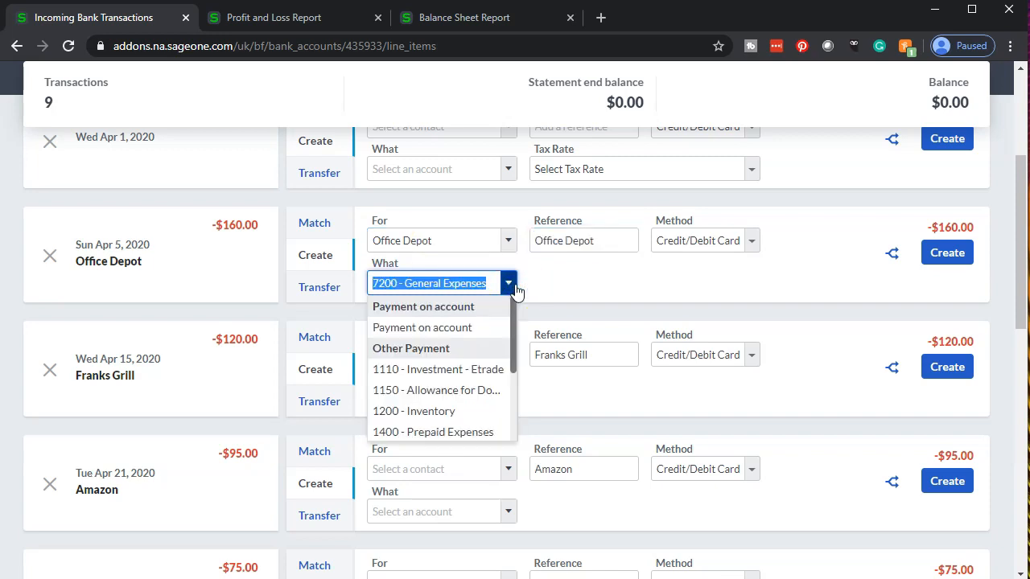
pyautogui.write('off')
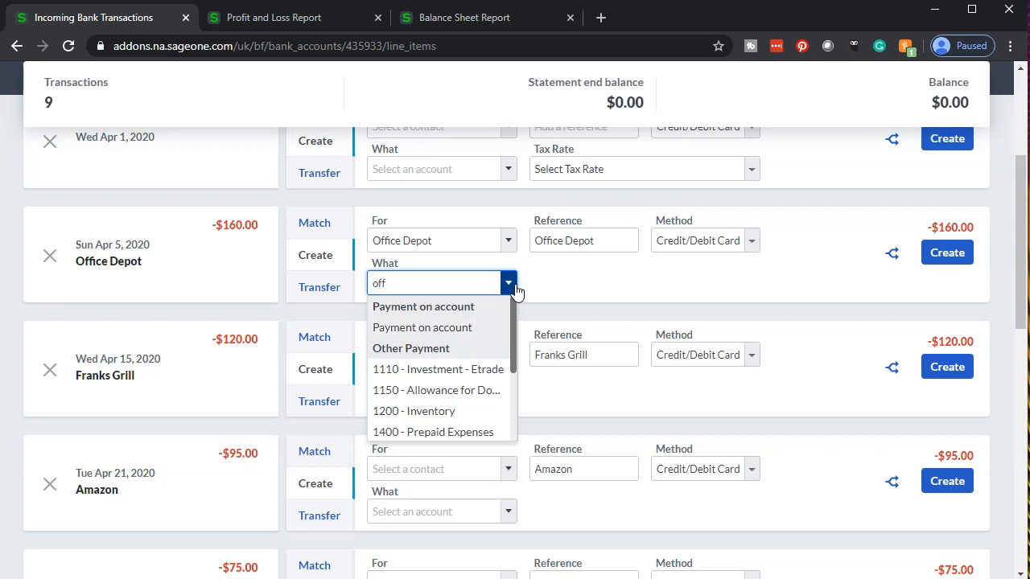
pyautogui.write('c')
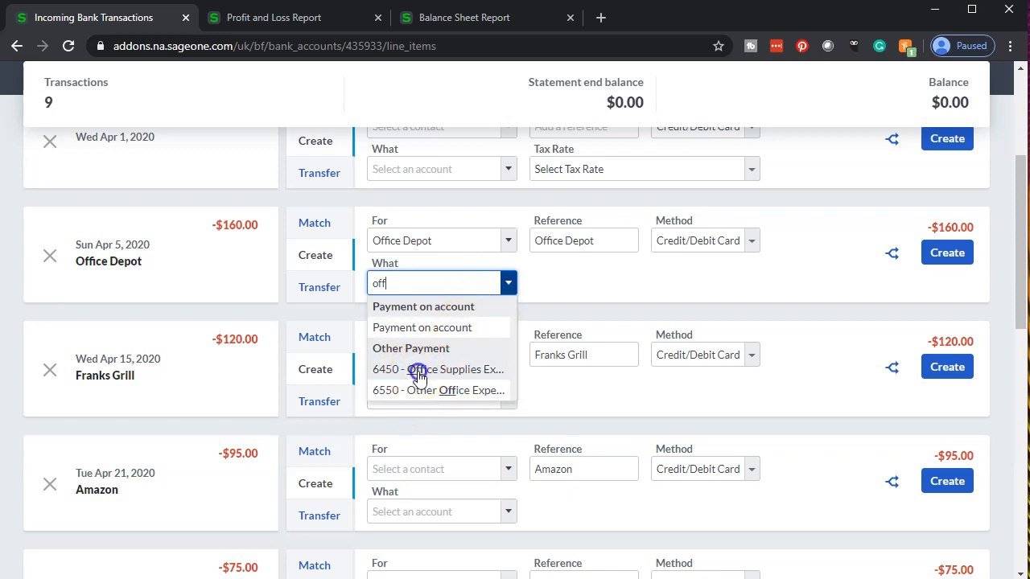
pyautogui.click(415, 370)
pyautogui.click(576, 283)
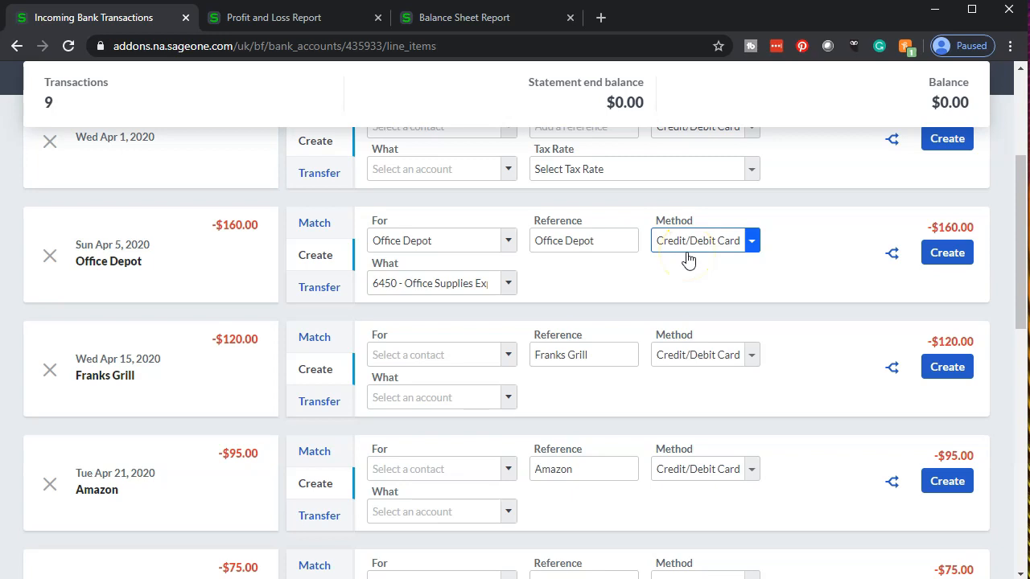
pyautogui.click(943, 258)
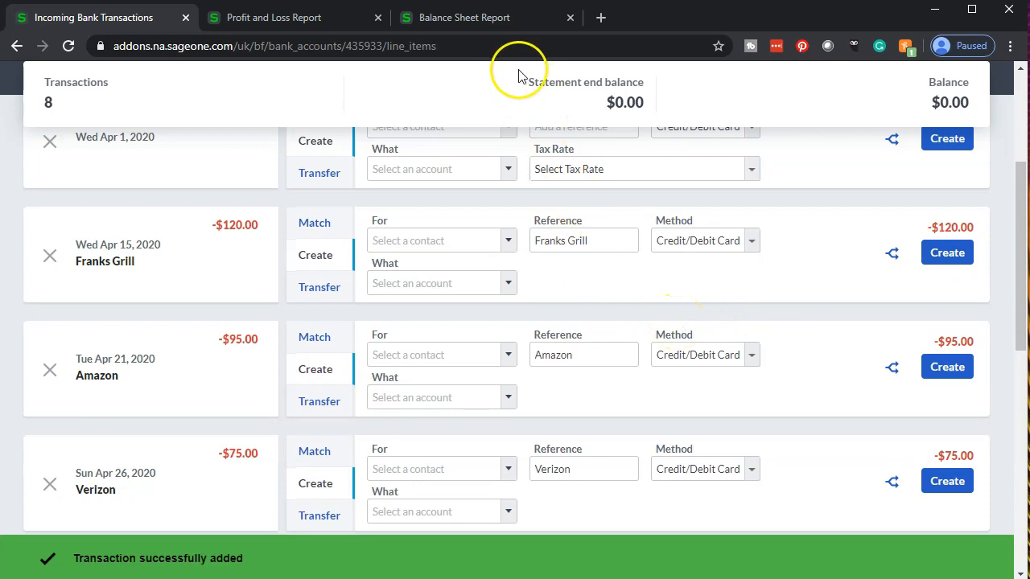
# - In the Balance Sheet Report tab, set the report date to 12/31/2020 and calculate the report
pyautogui.click(494, 23)
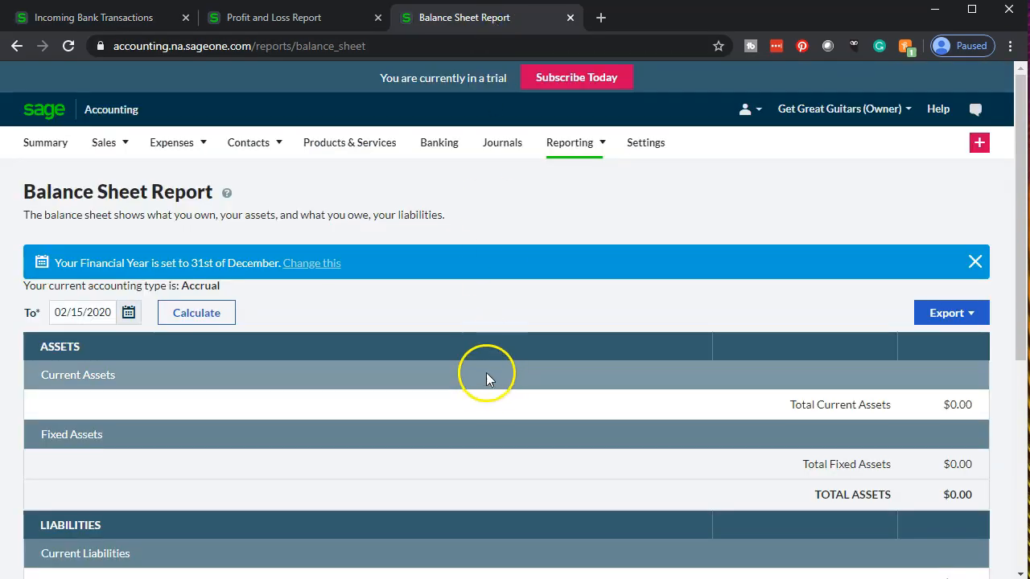
pyautogui.click(184, 315)
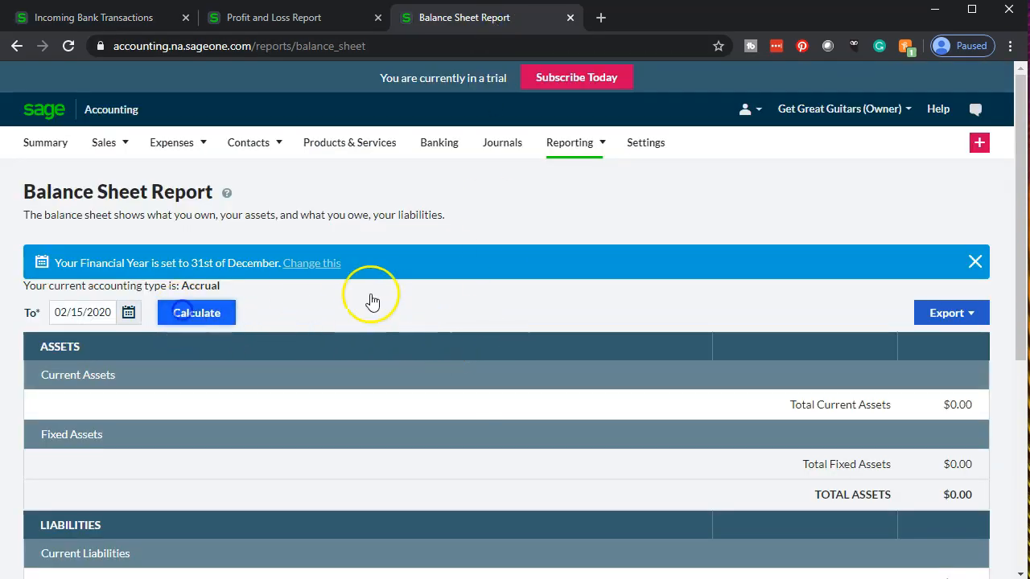
pyautogui.scroll(-1, 379, 297)
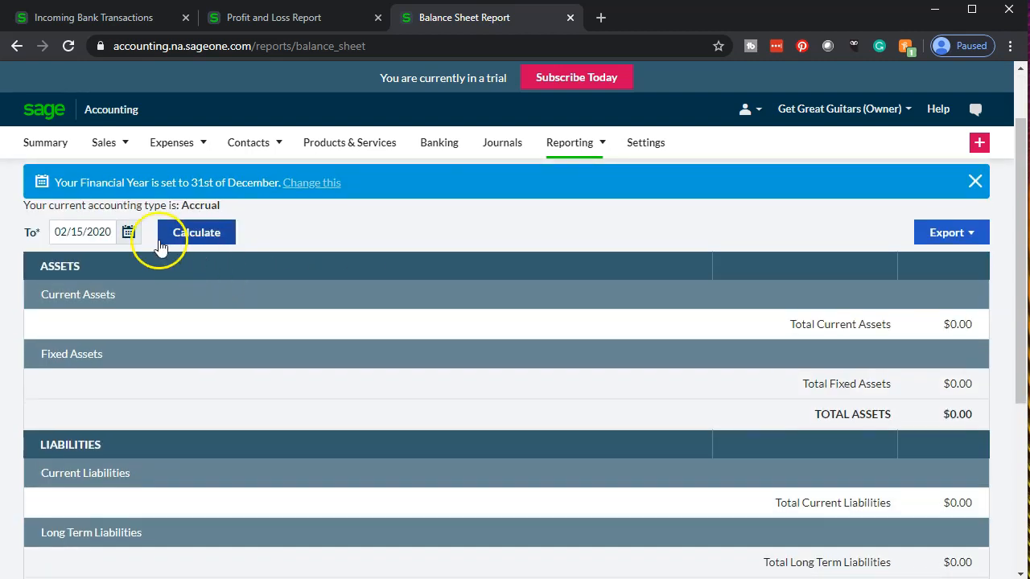
pyautogui.click(129, 232)
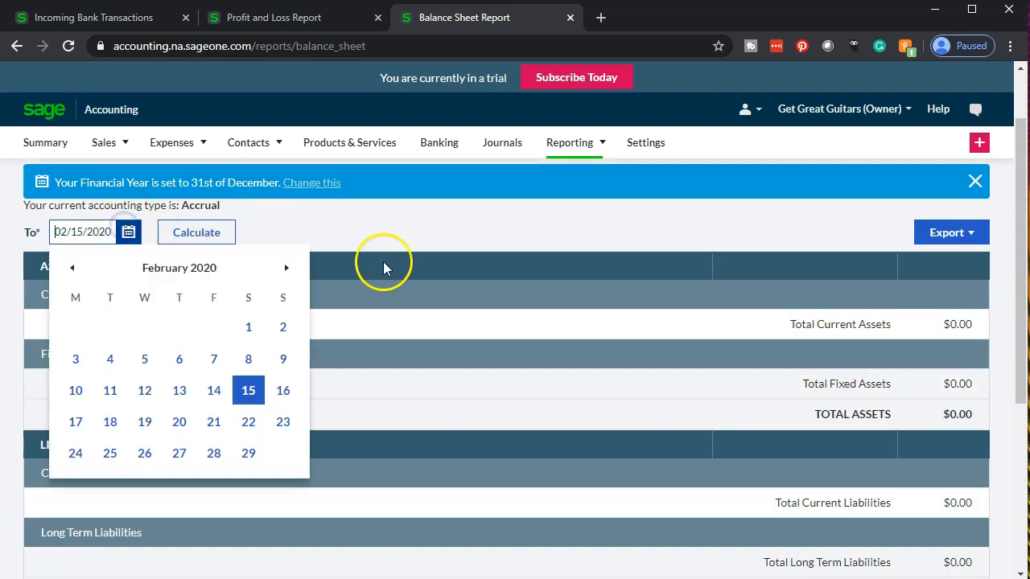
pyautogui.click(286, 267)
pyautogui.click(286, 267)
pyautogui.click(286, 267)
pyautogui.click(287, 267)
pyautogui.click(286, 267)
pyautogui.click(288, 267)
pyautogui.click(288, 268)
pyautogui.click(288, 267)
pyautogui.click(288, 267)
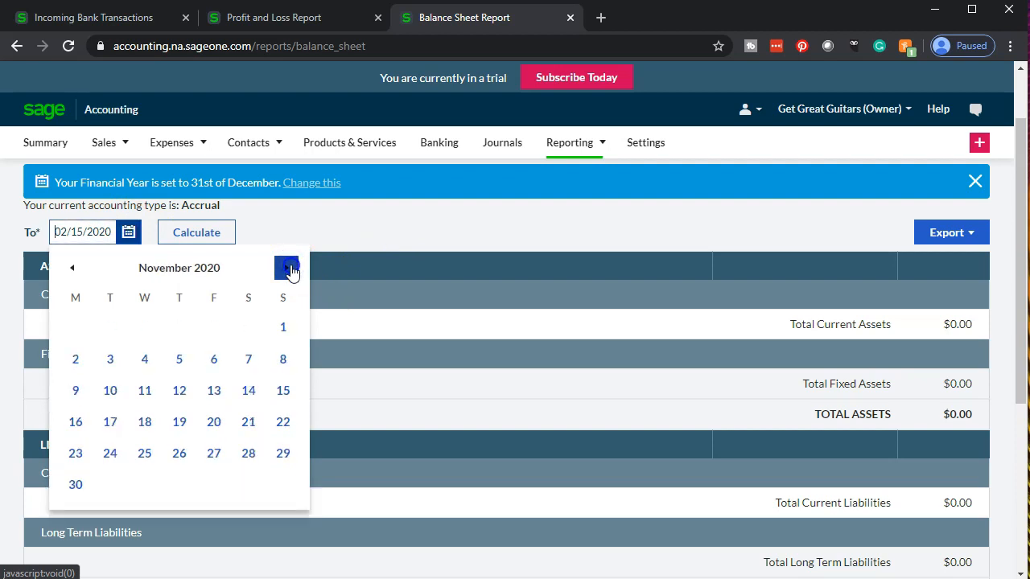
pyautogui.click(288, 267)
pyautogui.click(179, 454)
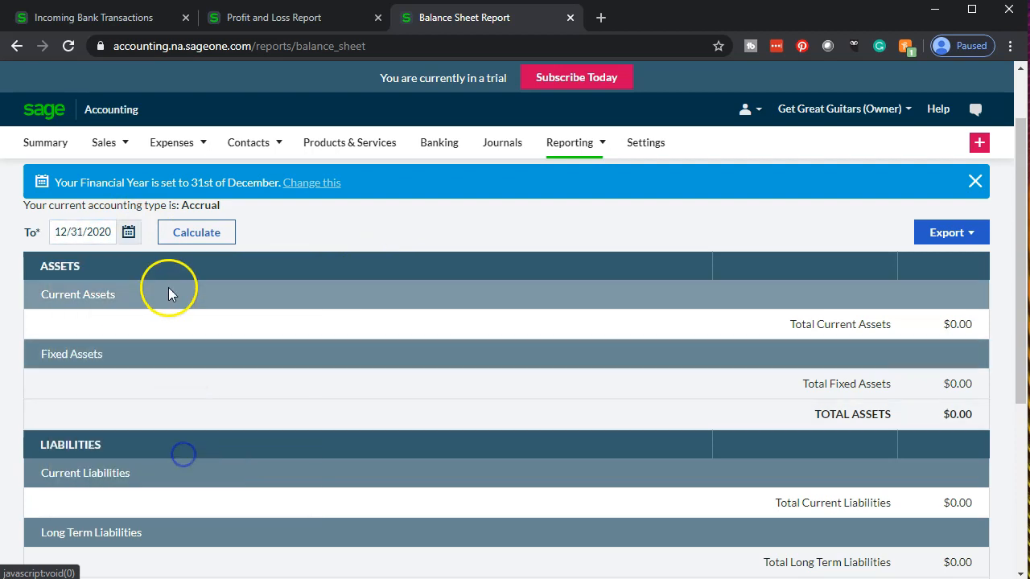
pyautogui.click(195, 231)
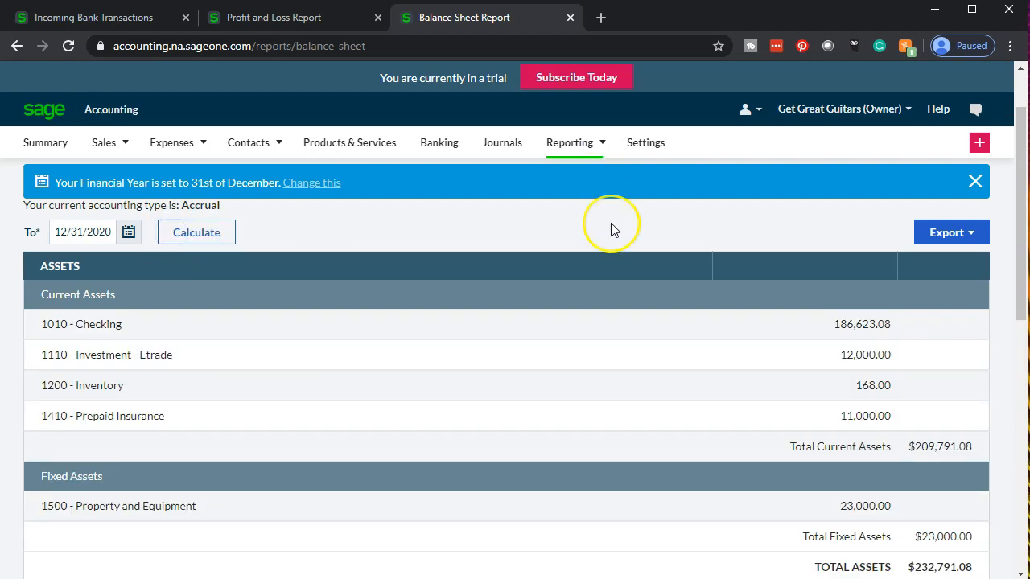
# - Review the American Express liability on the balance sheet and the expense accounts in the Profit and Loss Report
pyautogui.scroll(-3, 611, 225)
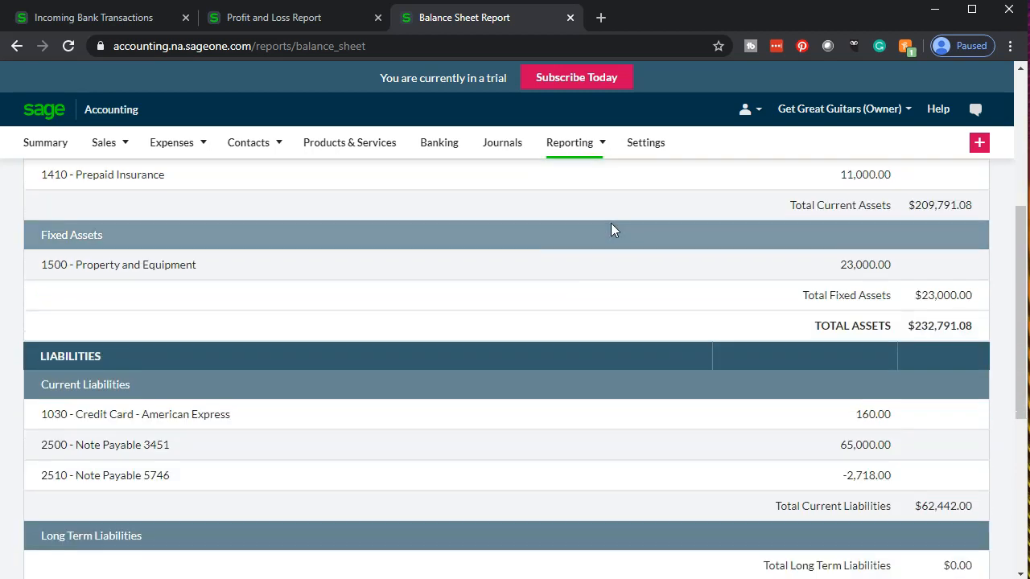
pyautogui.scroll(-2, 601, 234)
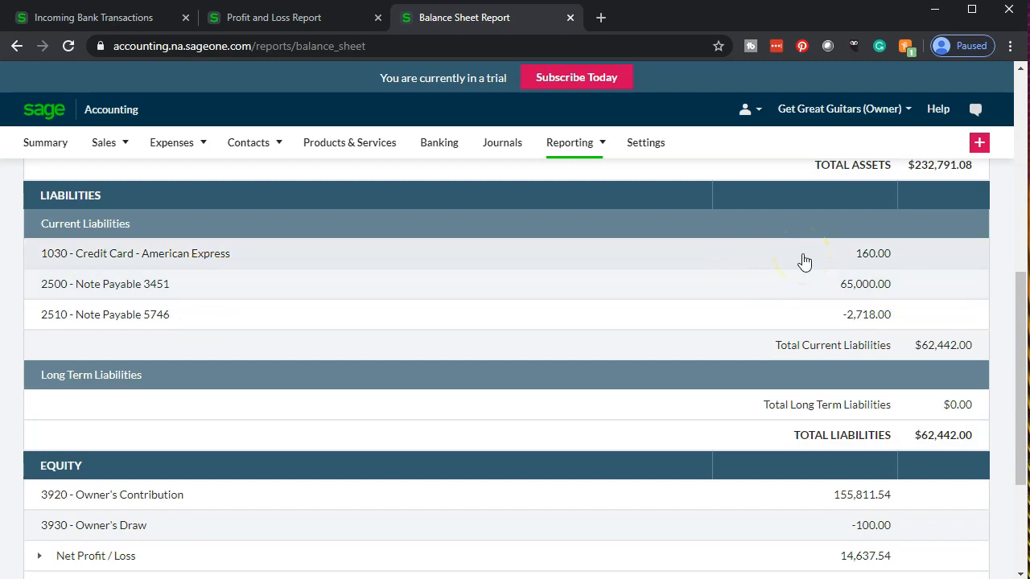
pyautogui.click(296, 18)
pyautogui.click(512, 278)
pyautogui.scroll(-3, 512, 281)
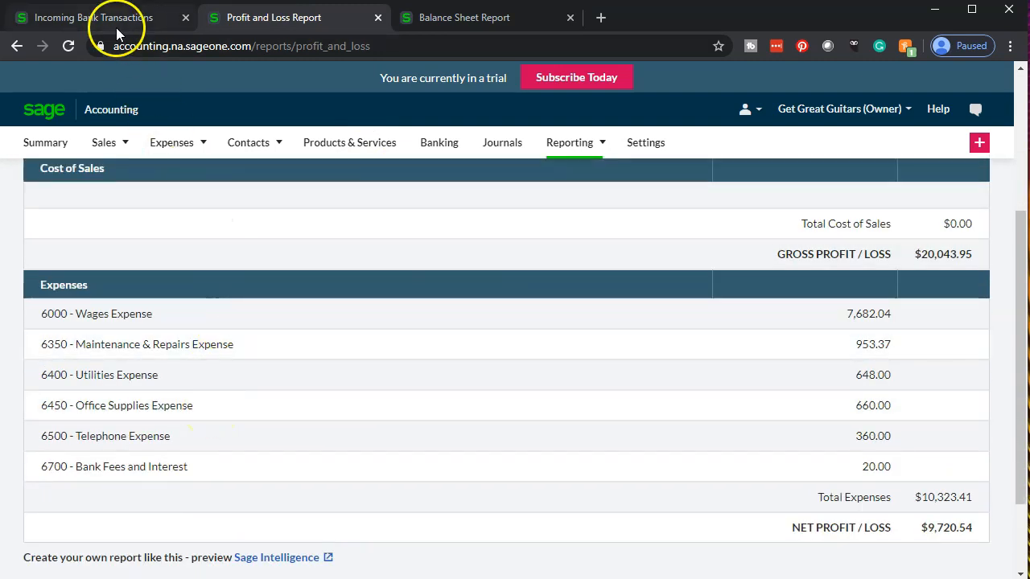
# - Back in the incoming bank transactions, create the vendor Franks Grill as the contact for the April 15, 2020 transaction of -$120.00
pyautogui.click(116, 27)
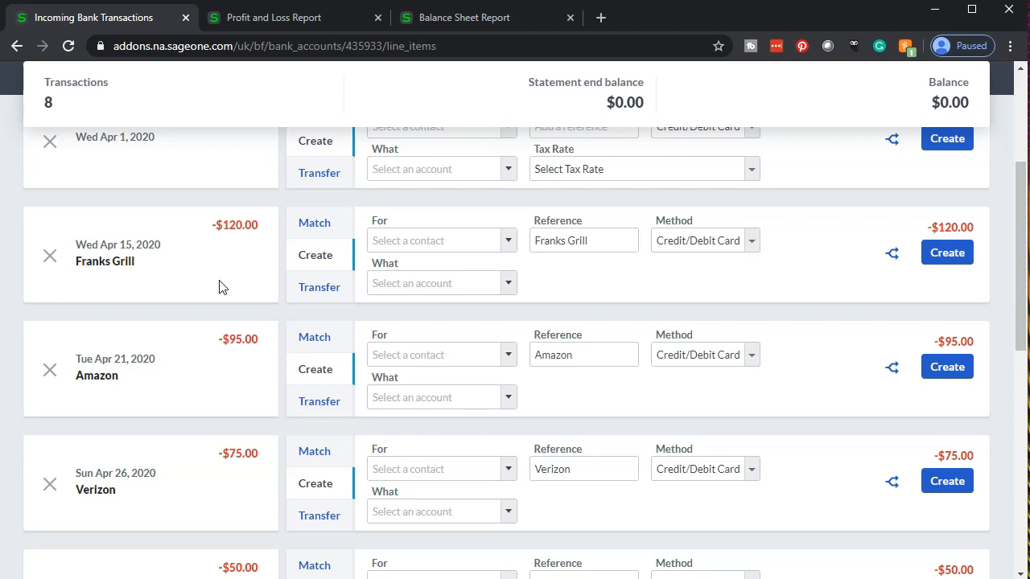
pyautogui.moveTo(585, 240); pyautogui.dragTo(511, 228)
pyautogui.hotkey('ctrl', 'c')
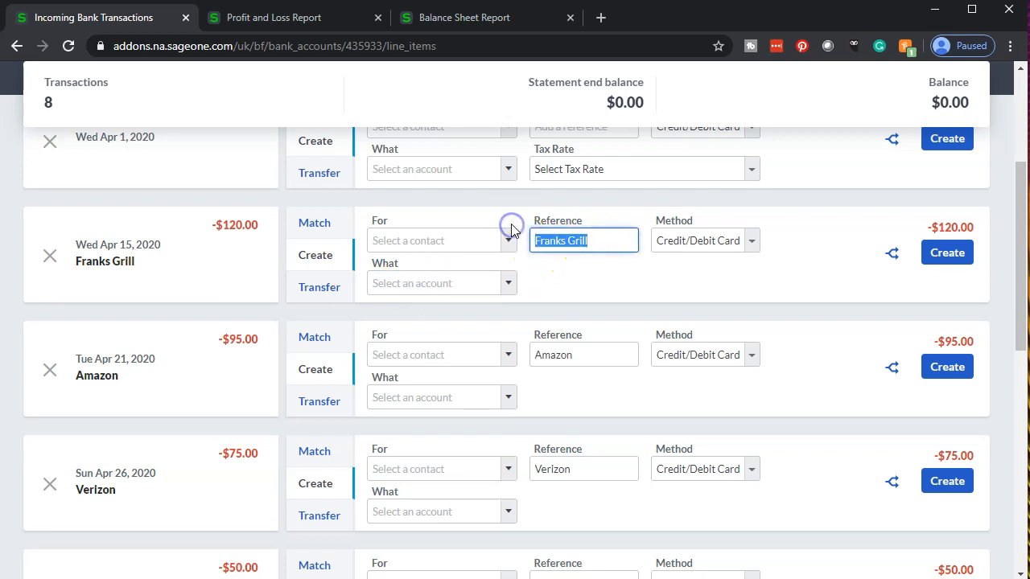
pyautogui.click(404, 233)
pyautogui.hotkey('ctrl', 'v')
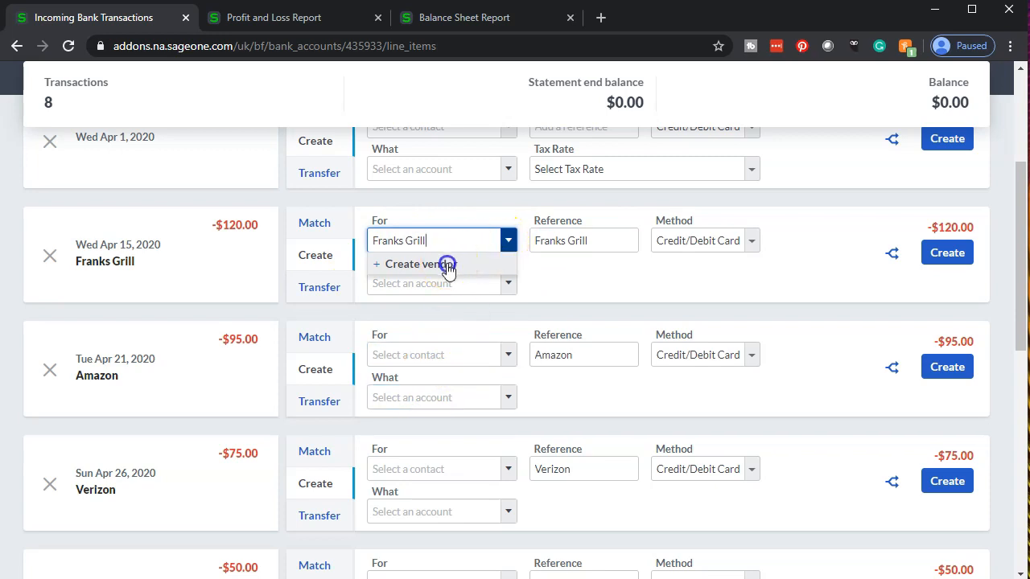
pyautogui.click(448, 268)
pyautogui.click(542, 396)
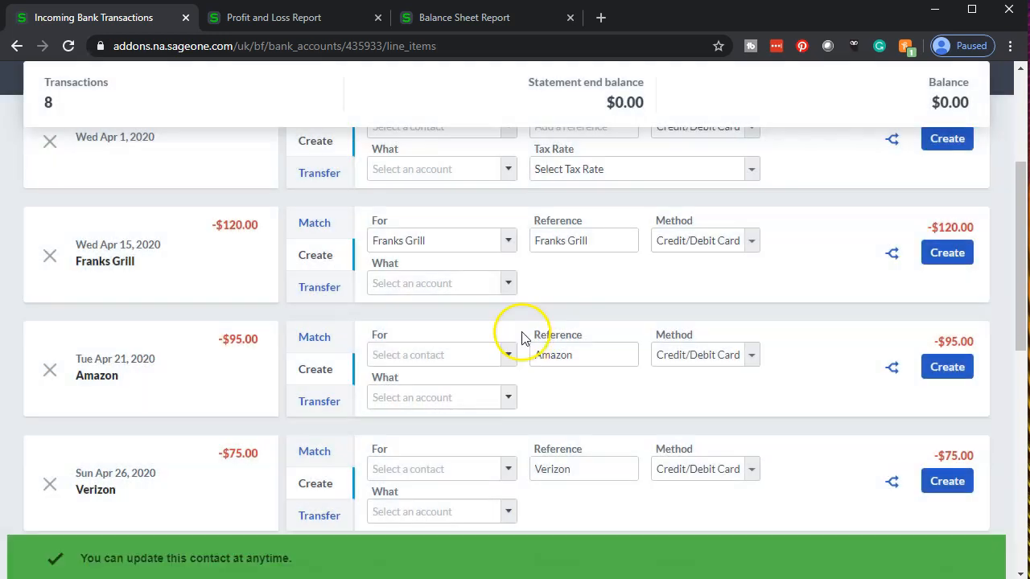
# - Assign account 3930 - Owner's Draw to the Franks Grill transaction and create it
pyautogui.click(508, 282)
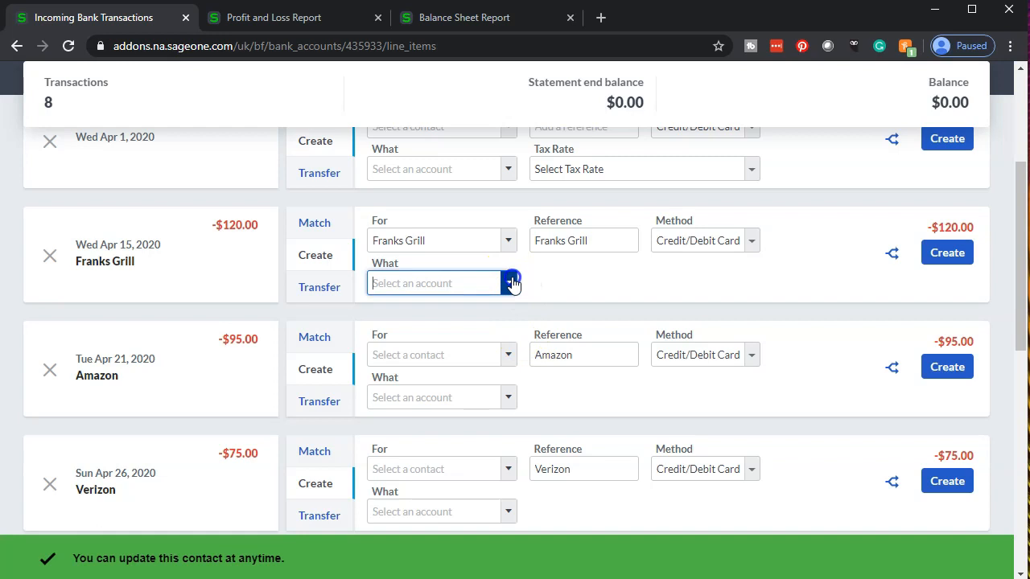
pyautogui.write('d')
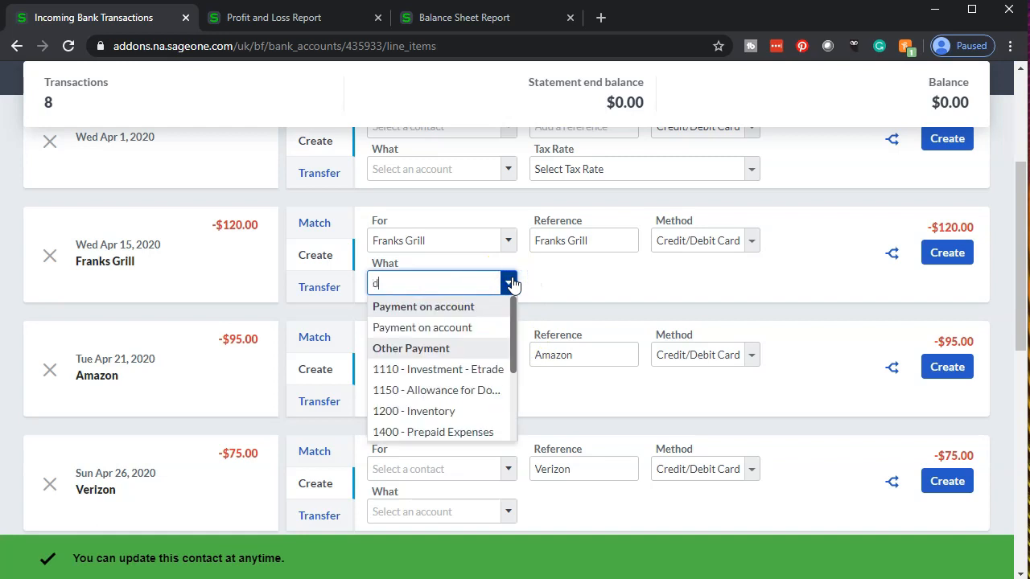
pyautogui.write('raw')
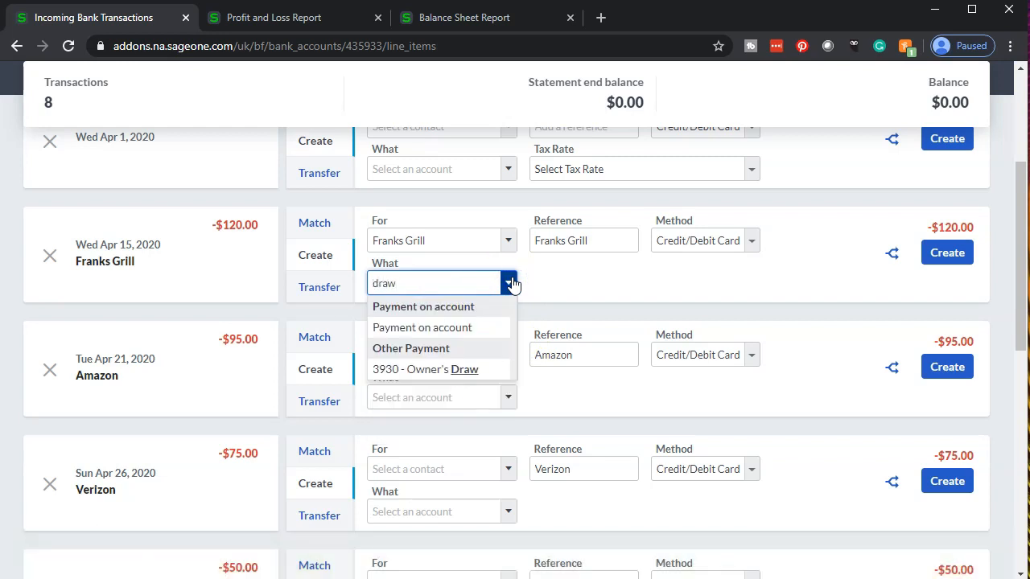
pyautogui.click(467, 372)
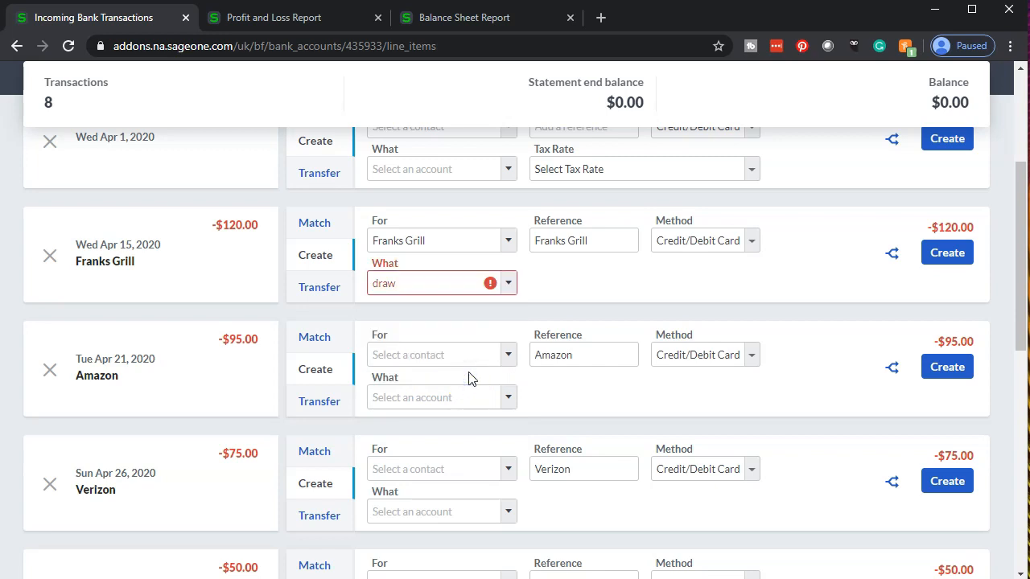
pyautogui.click(508, 284)
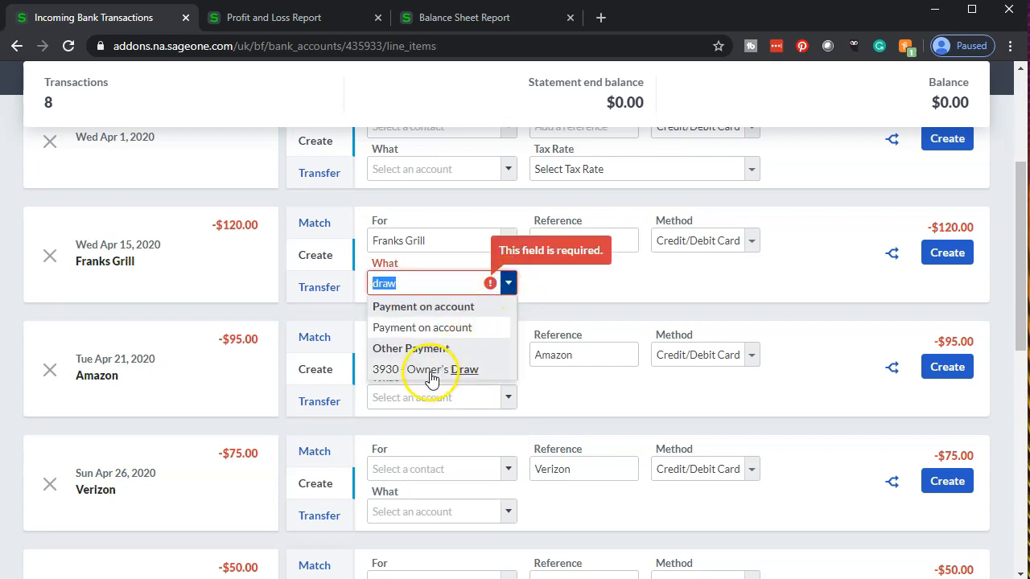
pyautogui.click(430, 372)
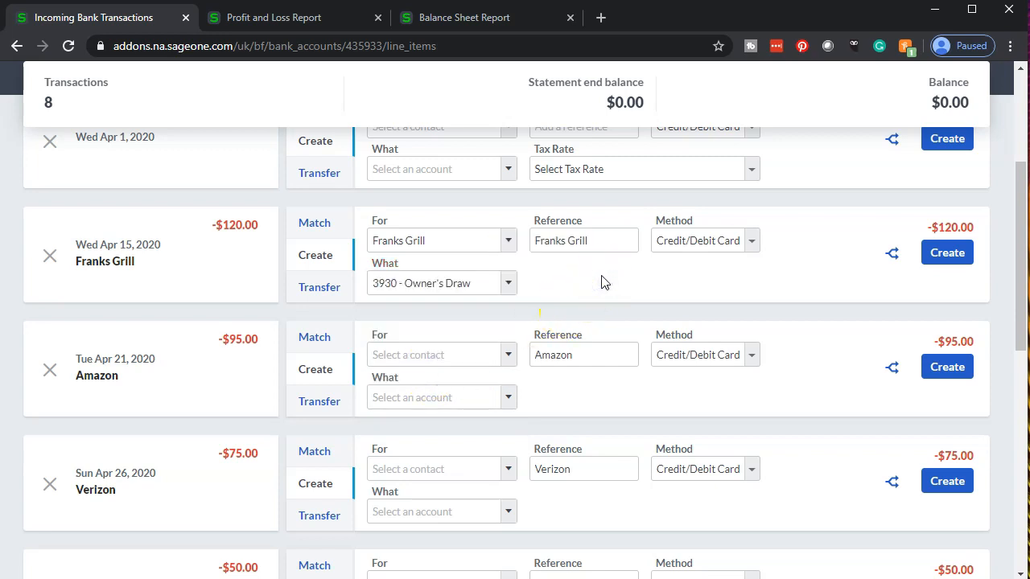
pyautogui.click(947, 253)
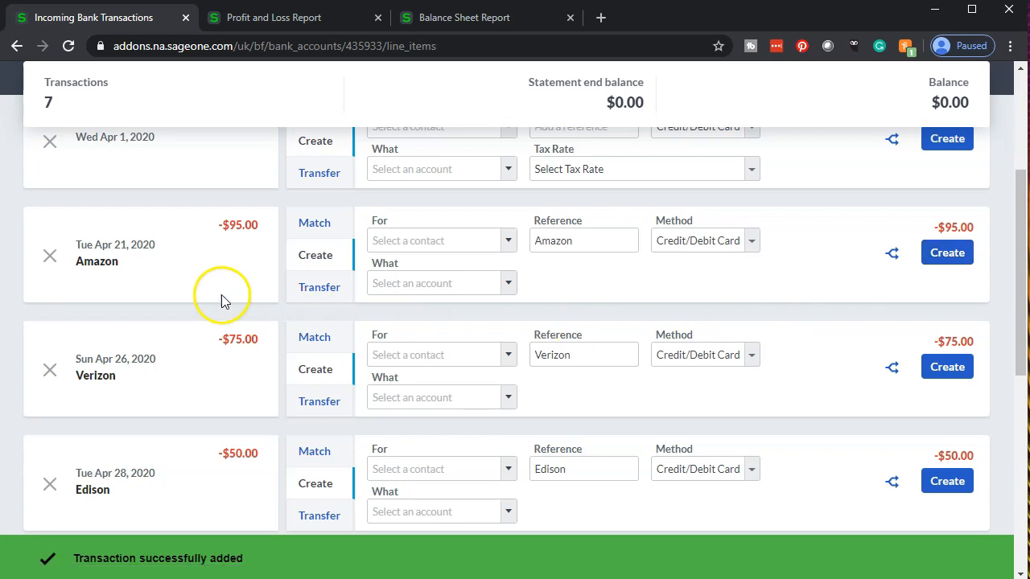
# - Assign the existing vendor Amazon as the contact for the April 21, 2020 transaction of -$95.00
pyautogui.click(605, 252)
pyautogui.click(460, 239)
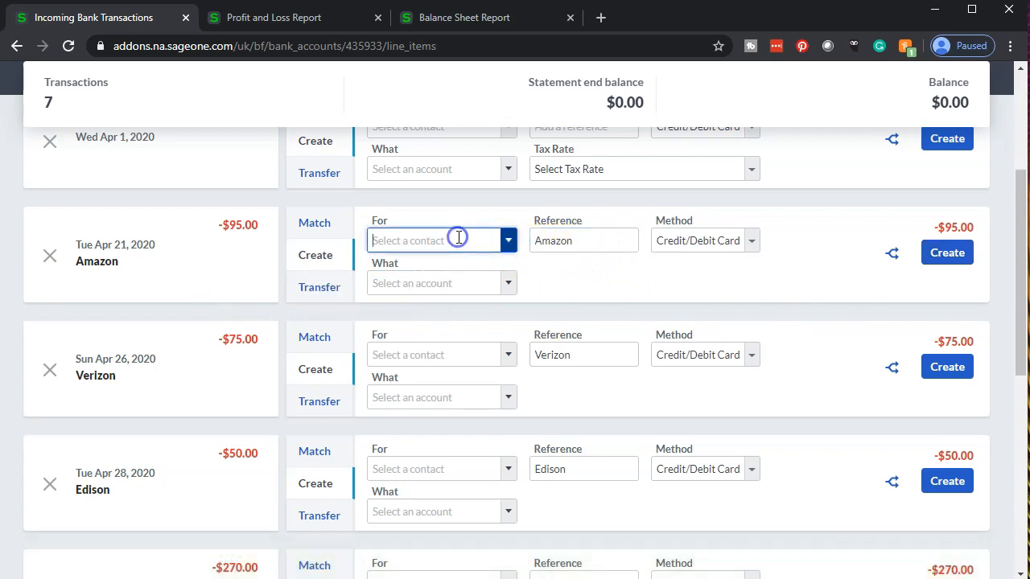
pyautogui.write('ac')
pyautogui.press('BackSpace')
pyautogui.write('m')
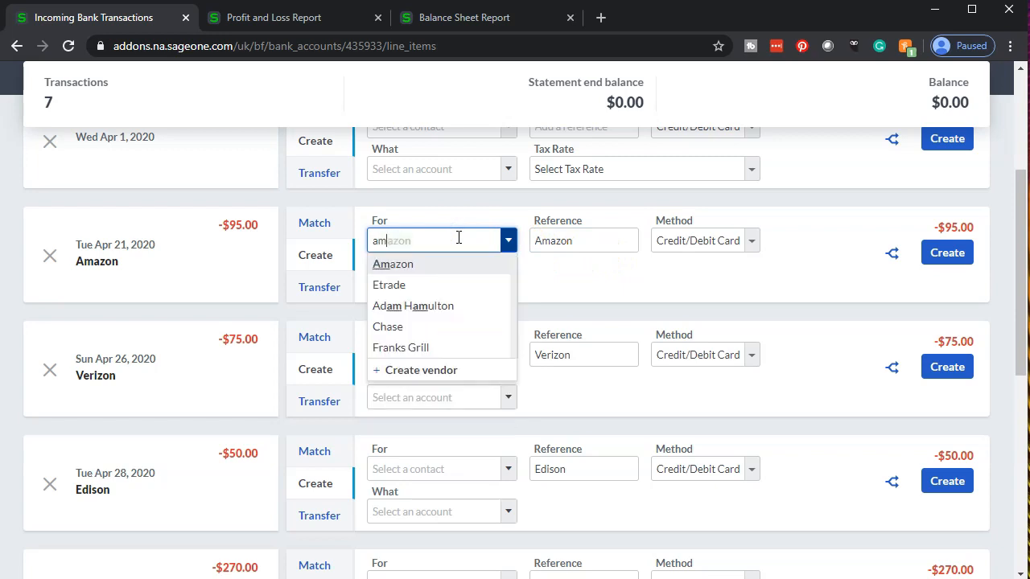
pyautogui.click(394, 265)
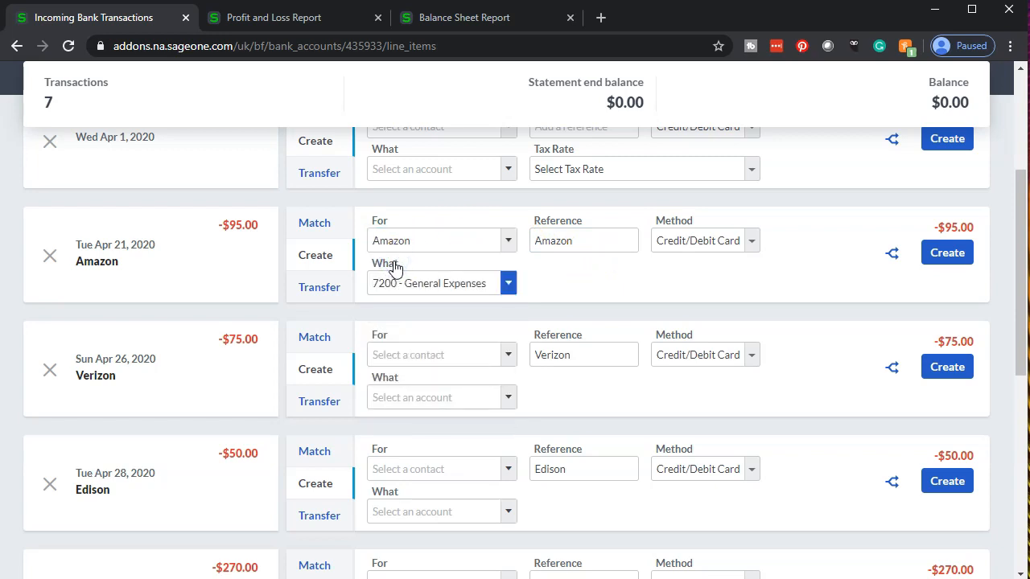
# - Assign account 6450 - Office Supplies Expense to the April 21, 2020 Amazon transaction and create it
pyautogui.click(507, 284)
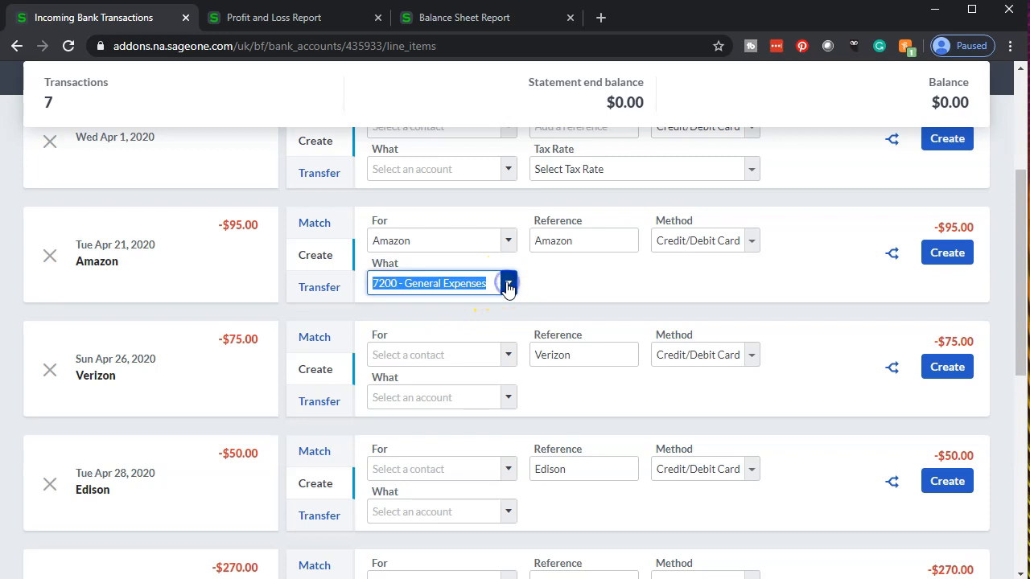
pyautogui.write('offi')
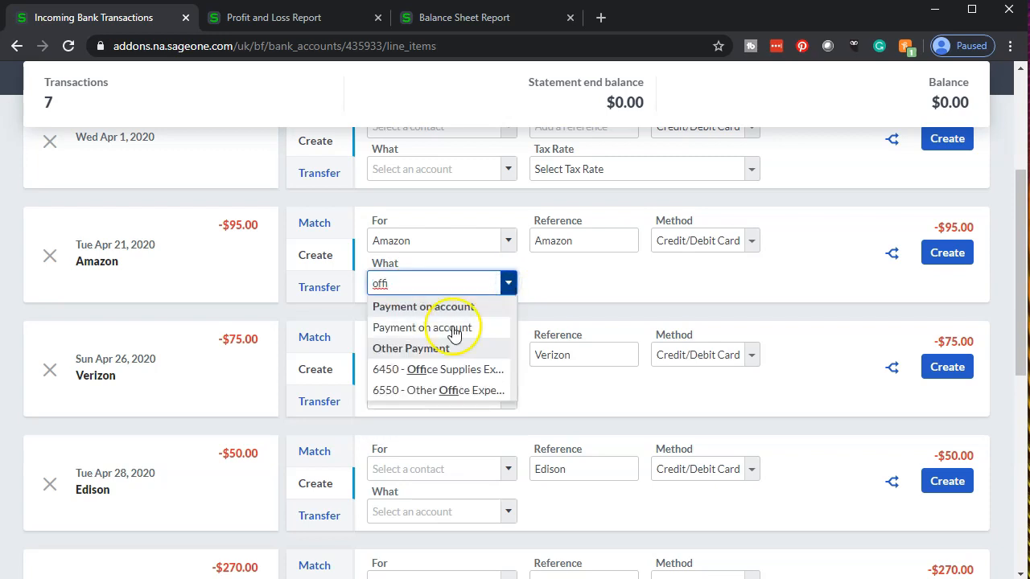
pyautogui.click(443, 369)
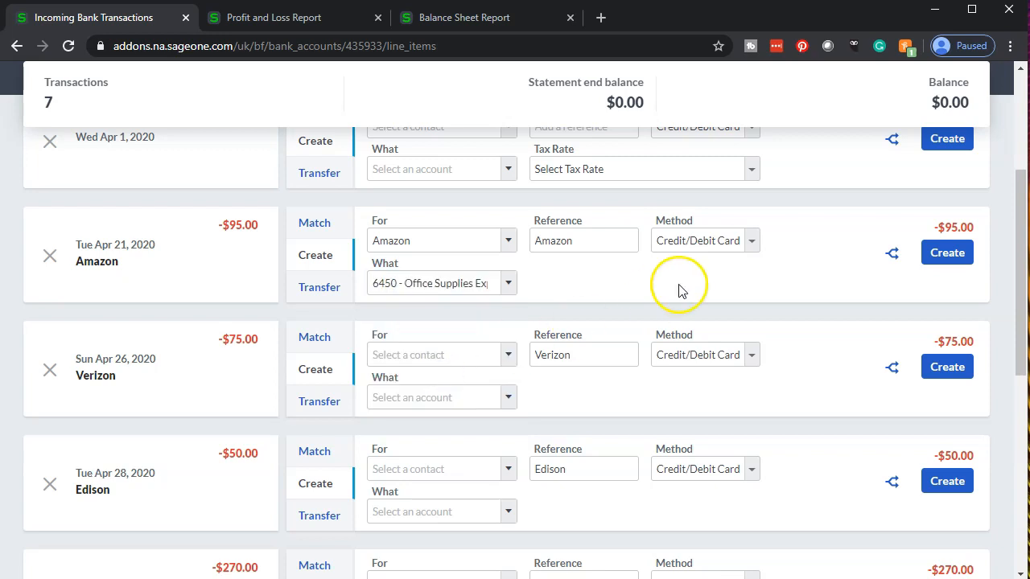
pyautogui.click(947, 254)
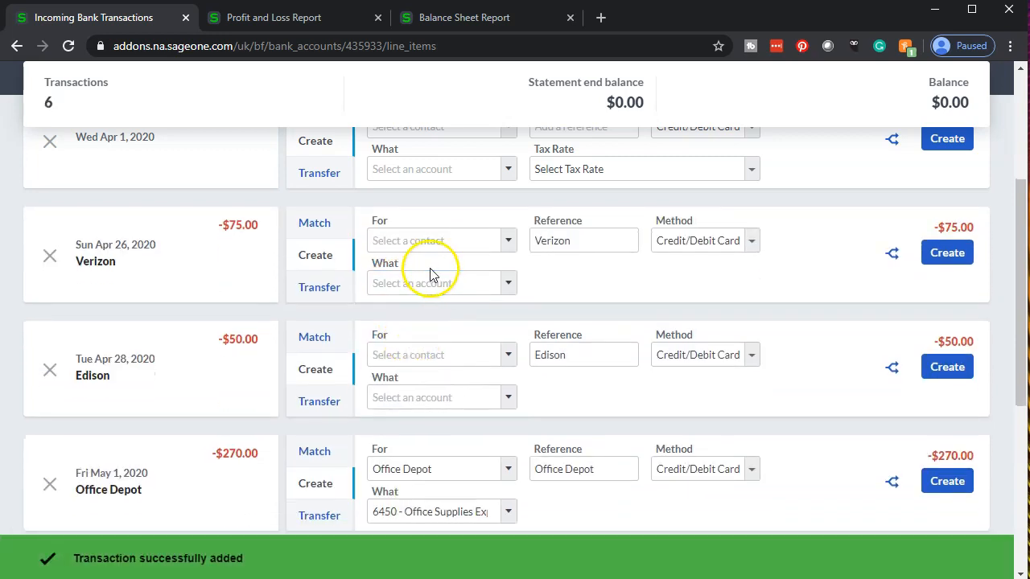
pyautogui.click(583, 245)
pyautogui.click(437, 241)
pyautogui.write('veri')
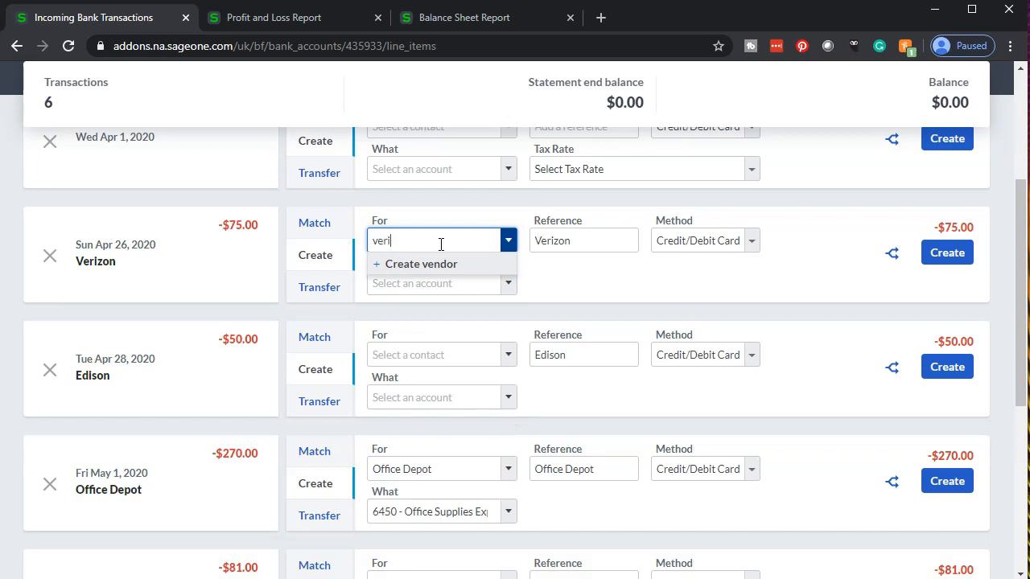
pyautogui.write('r')
pyautogui.press('BackSpace')
pyautogui.press('BackSpace')
pyautogui.press('BackSpace')
# - Create the vendor Verizon as the contact for the April 26, 2020 transaction of -$75.00, reusing the name from its reference
pyautogui.click(535, 238)
pyautogui.doubleClick(535, 238)
pyautogui.hotkey('ctrl', 'c')
pyautogui.click(458, 240)
pyautogui.hotkey('ctrl', 'v')
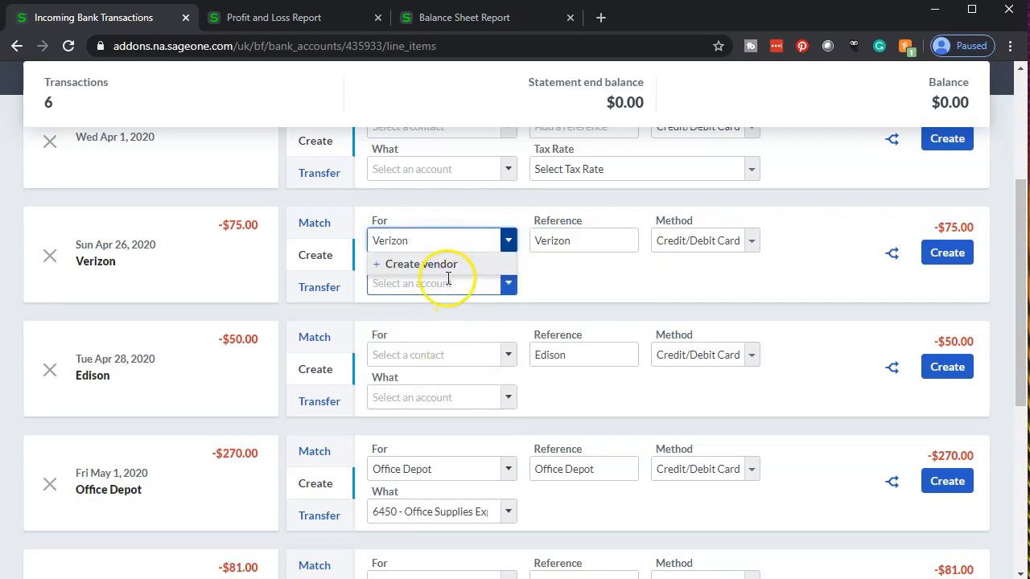
pyautogui.click(436, 264)
pyautogui.click(526, 400)
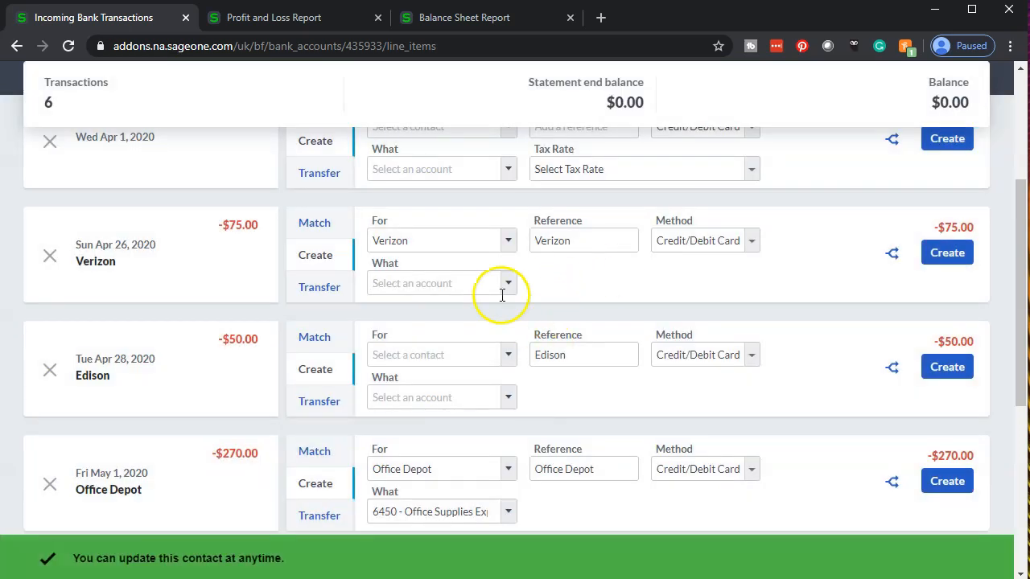
# - Assign account 6500 - Telephone Expense to the April 26, 2020 Verizon transaction and create it
pyautogui.click(445, 285)
pyautogui.write('tel')
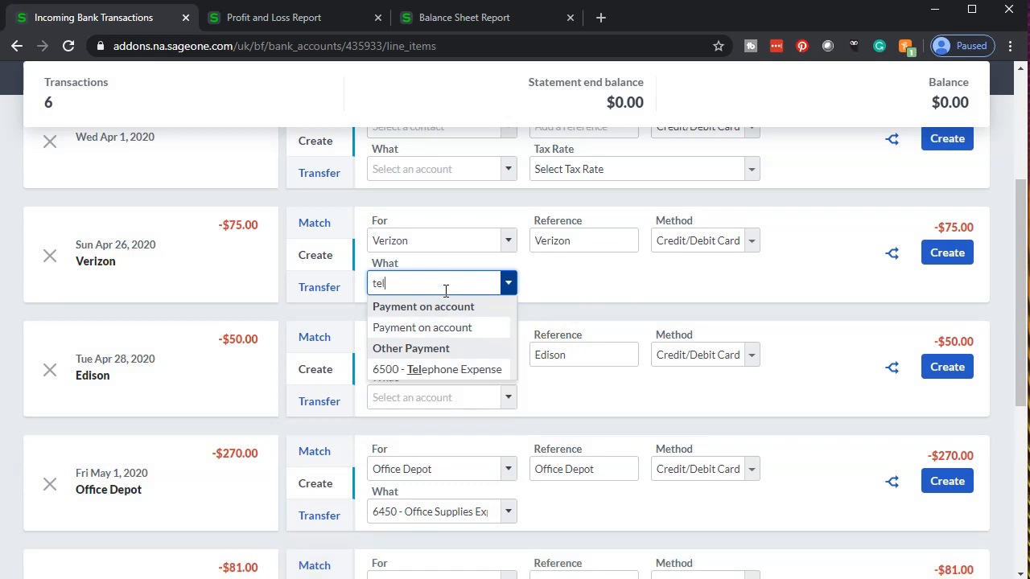
pyautogui.click(441, 370)
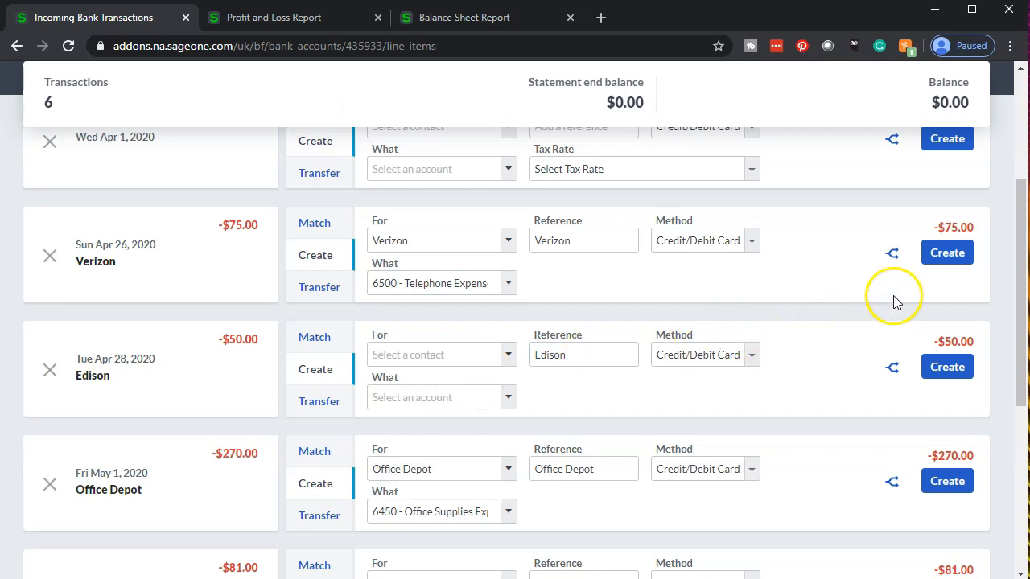
pyautogui.click(943, 256)
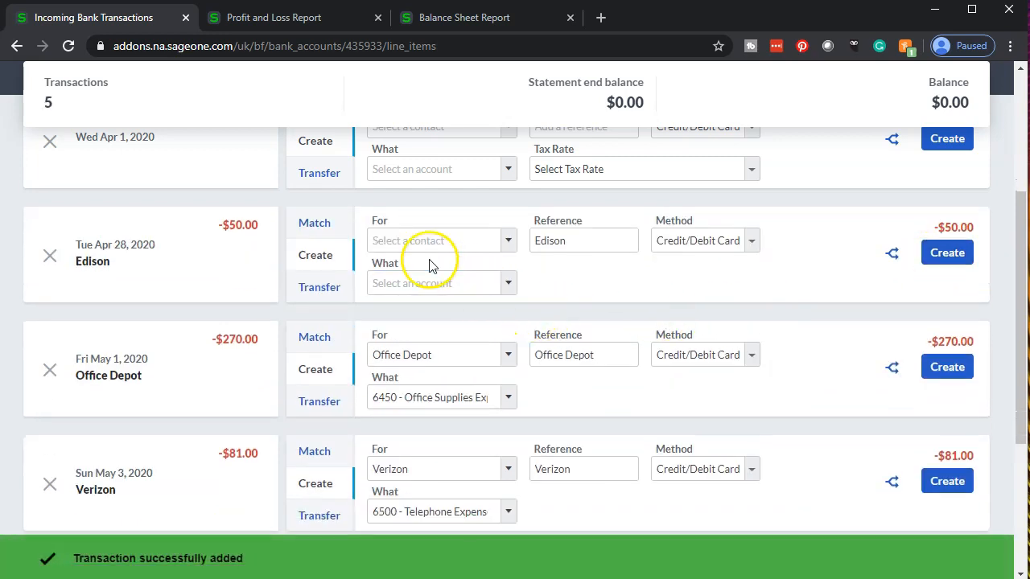
# - Assign the existing vendor Edison as the contact for the April 28, 2020 transaction of -$50.00, reusing the name from its reference
pyautogui.moveTo(598, 238); pyautogui.dragTo(472, 240)
pyautogui.hotkey('ctrl', 'c')
pyautogui.click(460, 240)
pyautogui.hotkey('ctrl', 'v')
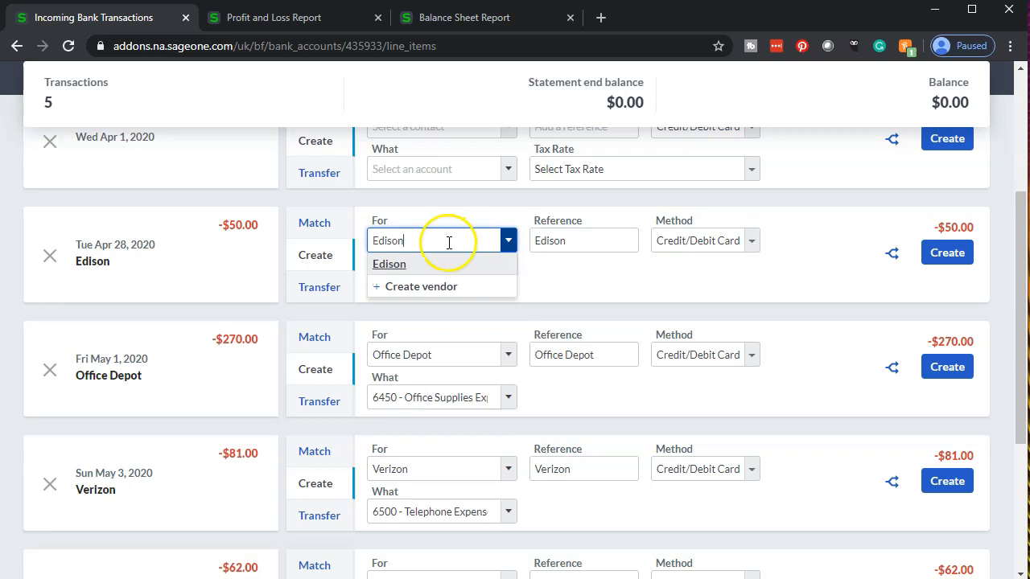
pyautogui.click(386, 266)
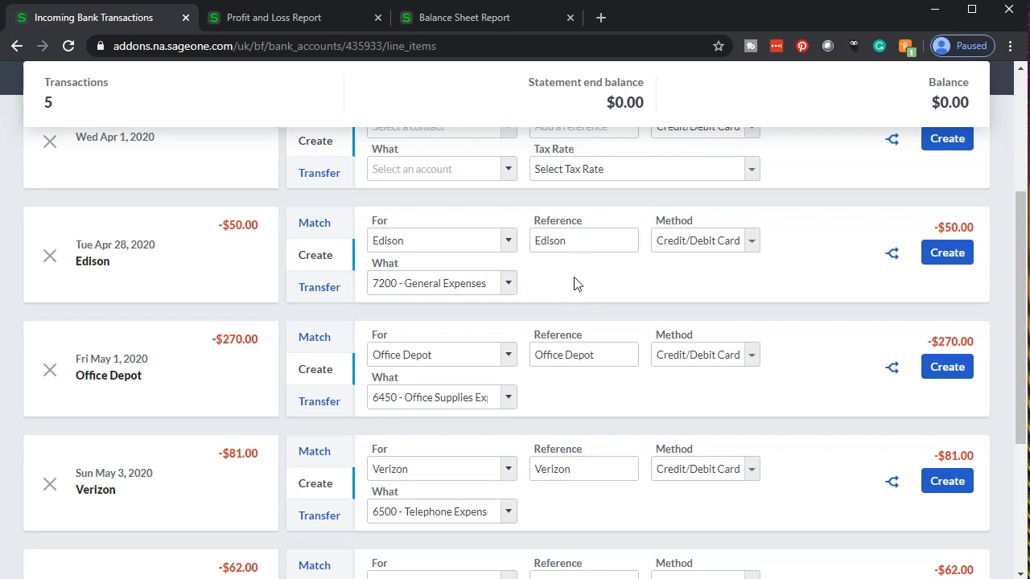
# - Change the account of the April 28, 2020 Edison transaction to 6400 - Utilities Expense and create the transaction
pyautogui.click(545, 300)
pyautogui.click(513, 283)
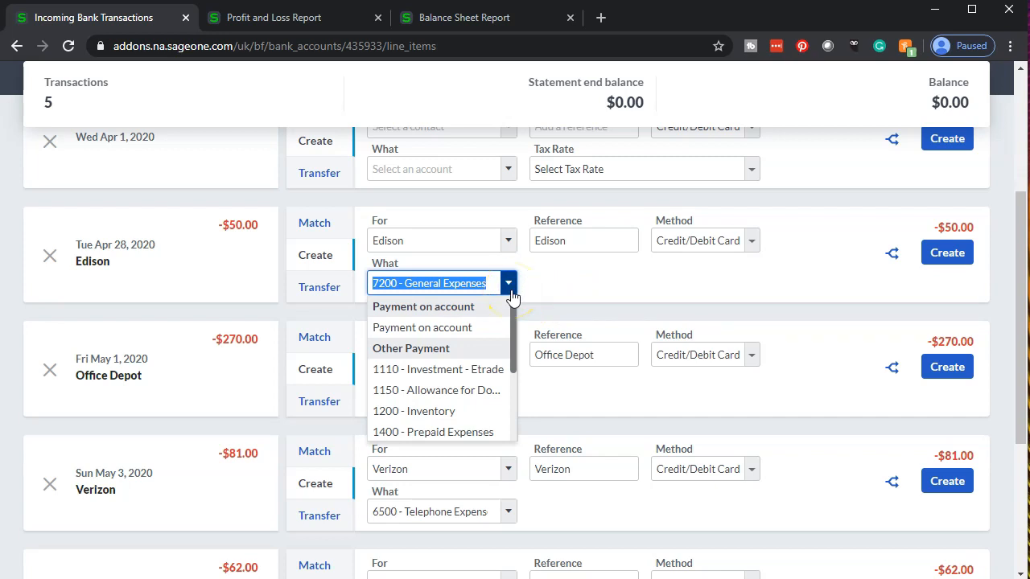
pyautogui.write('ut')
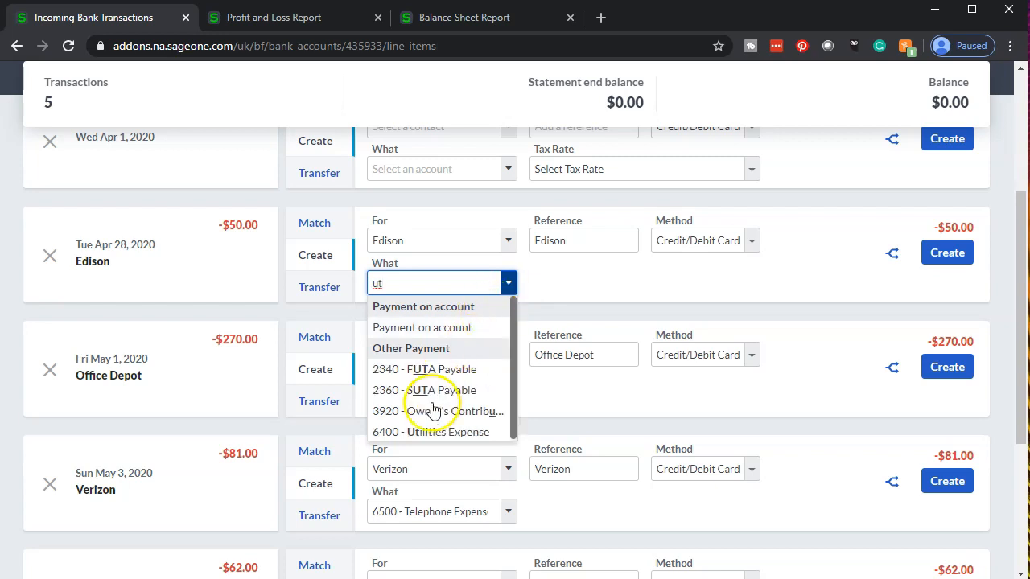
pyautogui.click(430, 432)
pyautogui.click(943, 256)
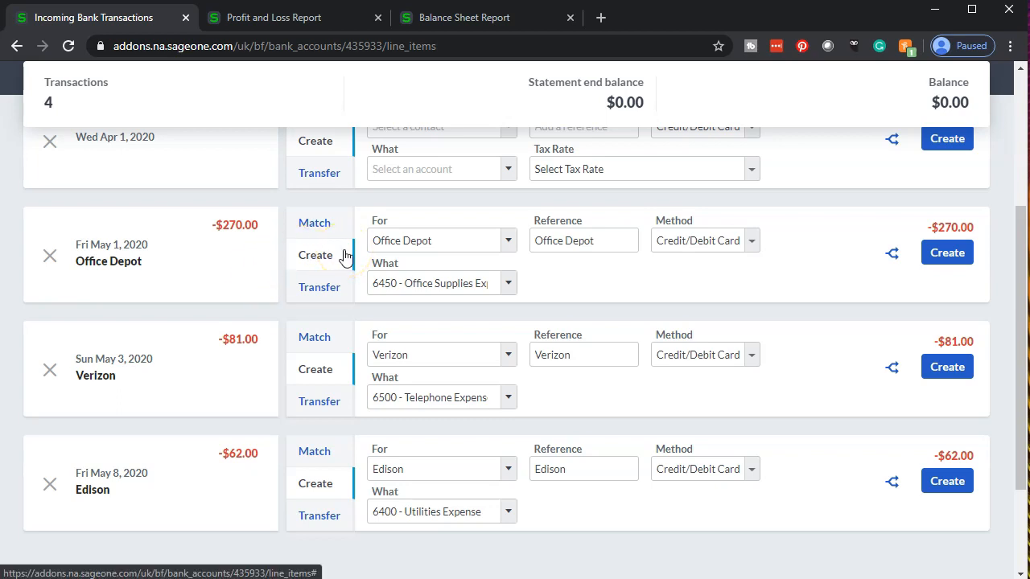
# - Create the three May 2020 transactions for Office Depot, Verizon and Edison with their prefilled contacts and accounts
pyautogui.click(946, 254)
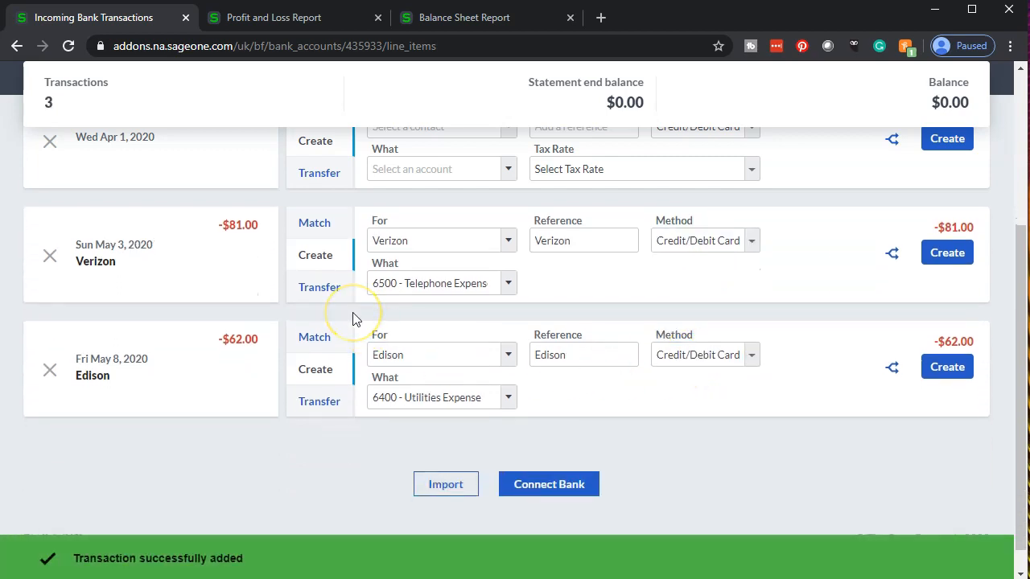
pyautogui.click(947, 256)
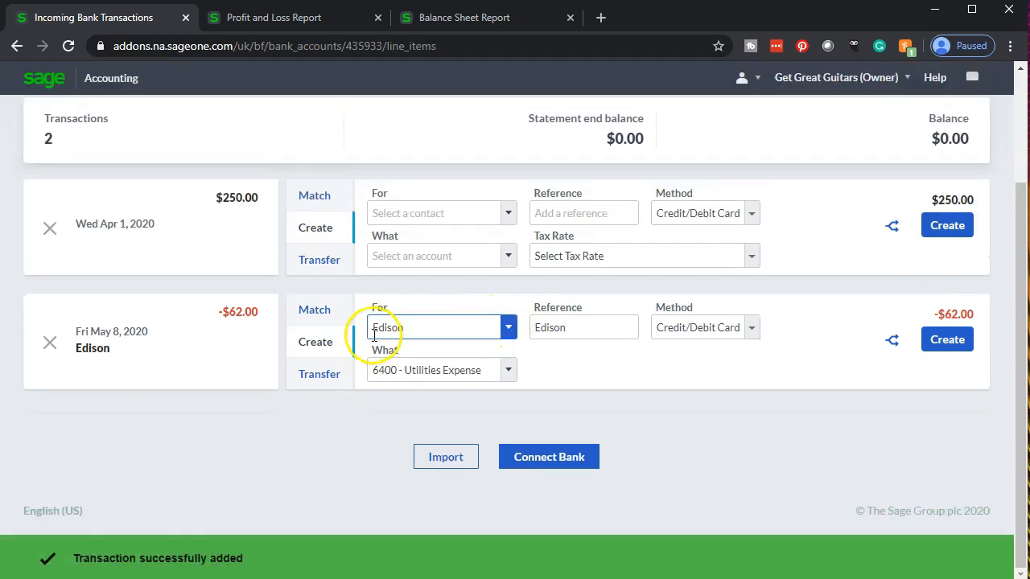
pyautogui.click(935, 342)
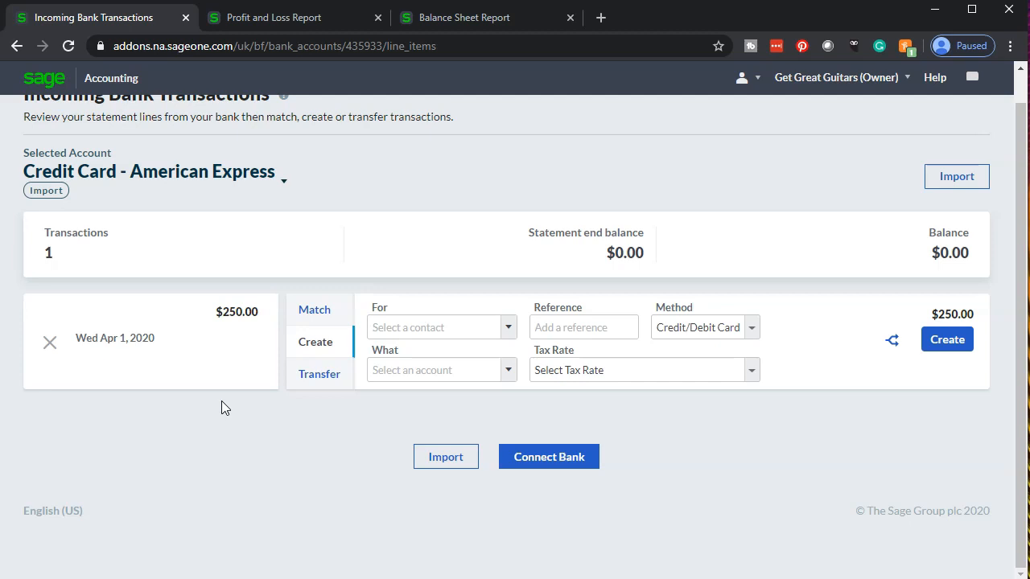
# - Recalculate the Balance Sheet Report to 12/31/2020 and examine the American Express credit card liability
pyautogui.click(473, 24)
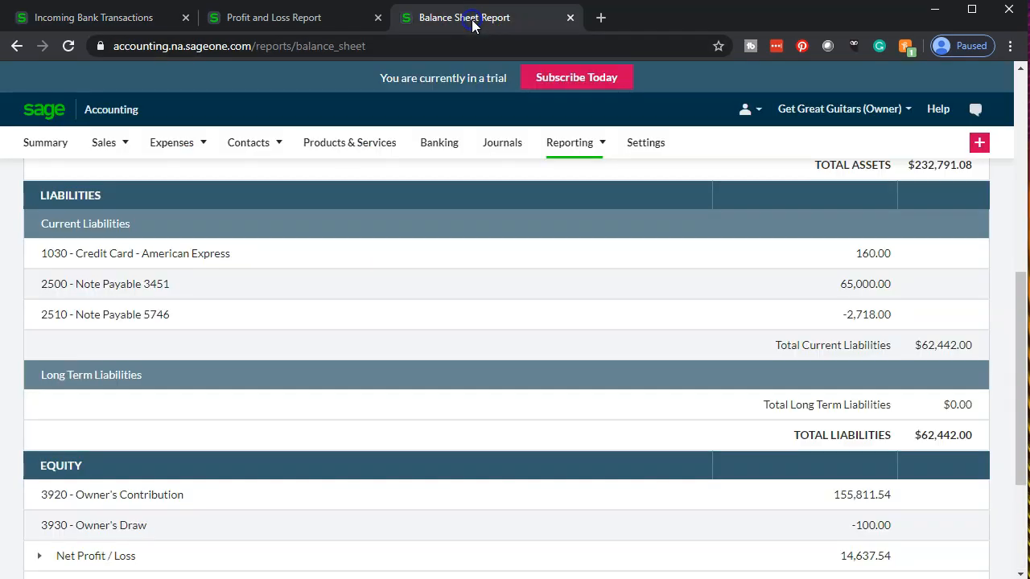
pyautogui.scroll(5, 409, 289)
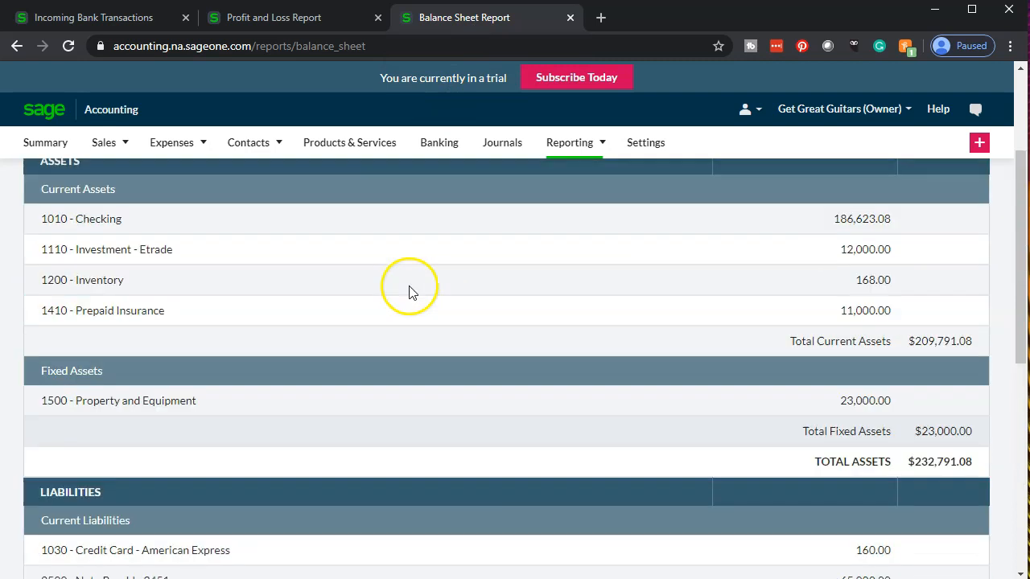
pyautogui.scroll(1, 409, 291)
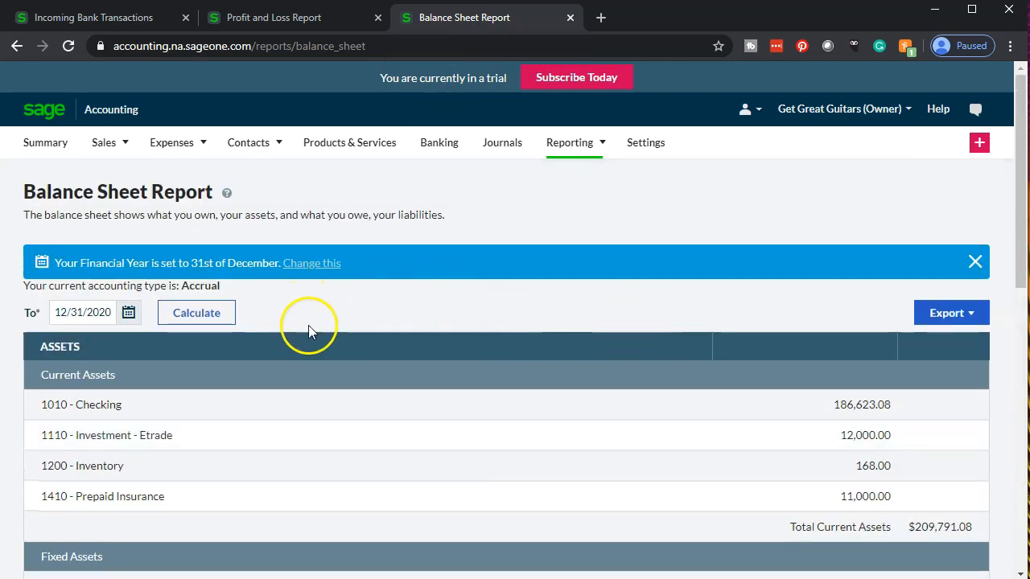
pyautogui.click(202, 318)
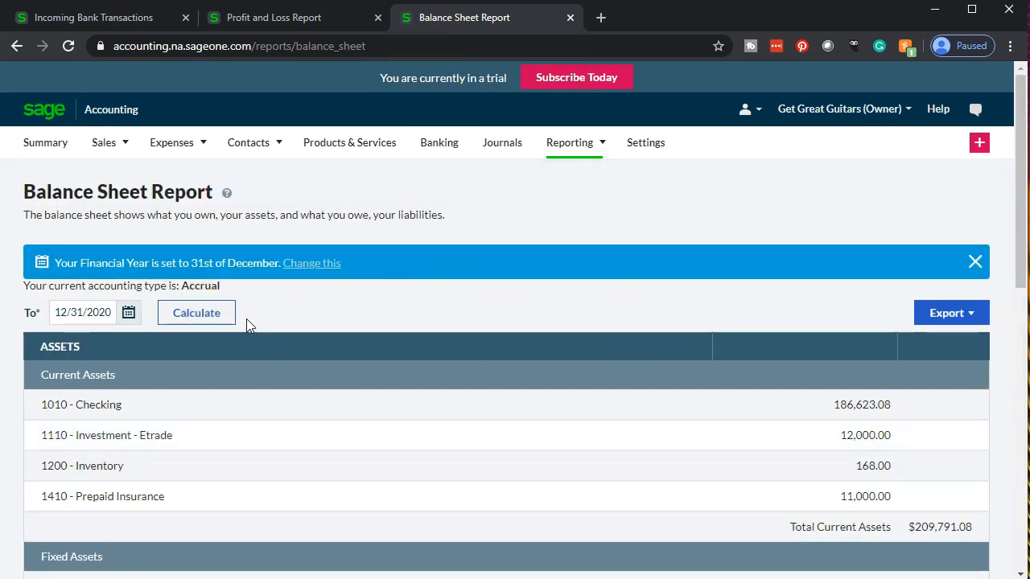
pyautogui.scroll(-1, 246, 319)
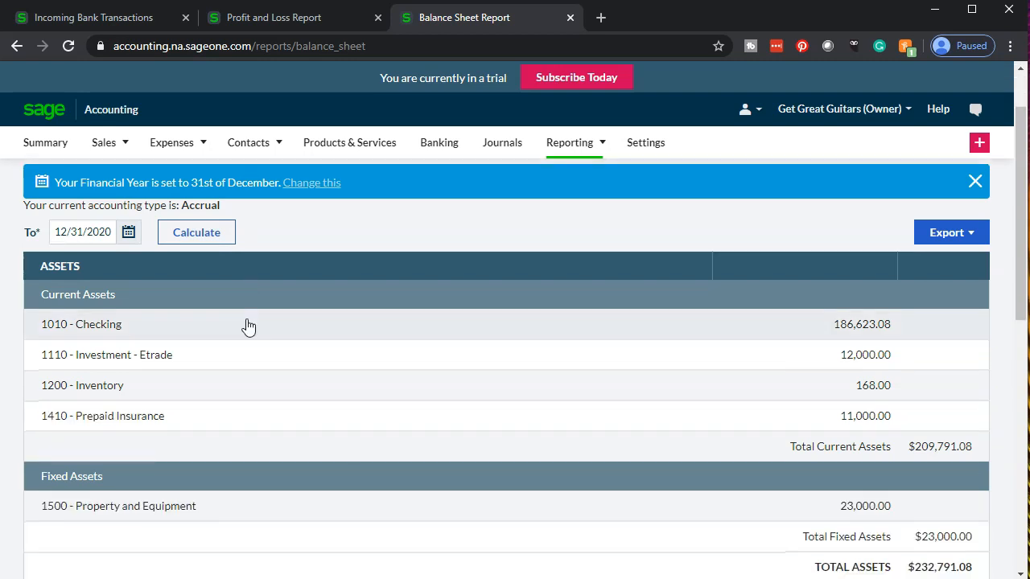
pyautogui.scroll(-4, 246, 325)
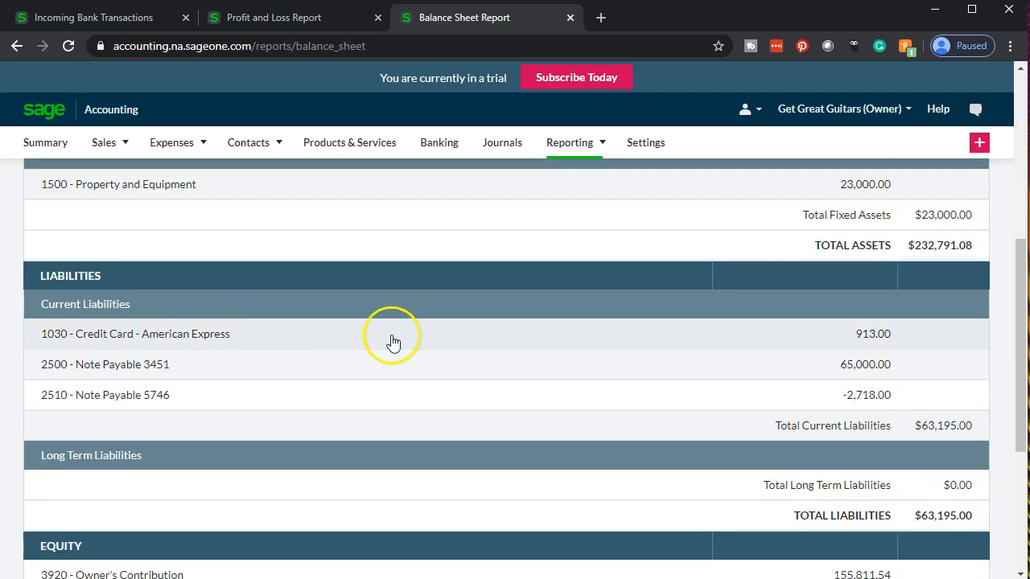
# - Examine the ledger details behind the American Express credit card and Owner's Draw balances, returning to the balance sheet after each
pyautogui.click(748, 350)
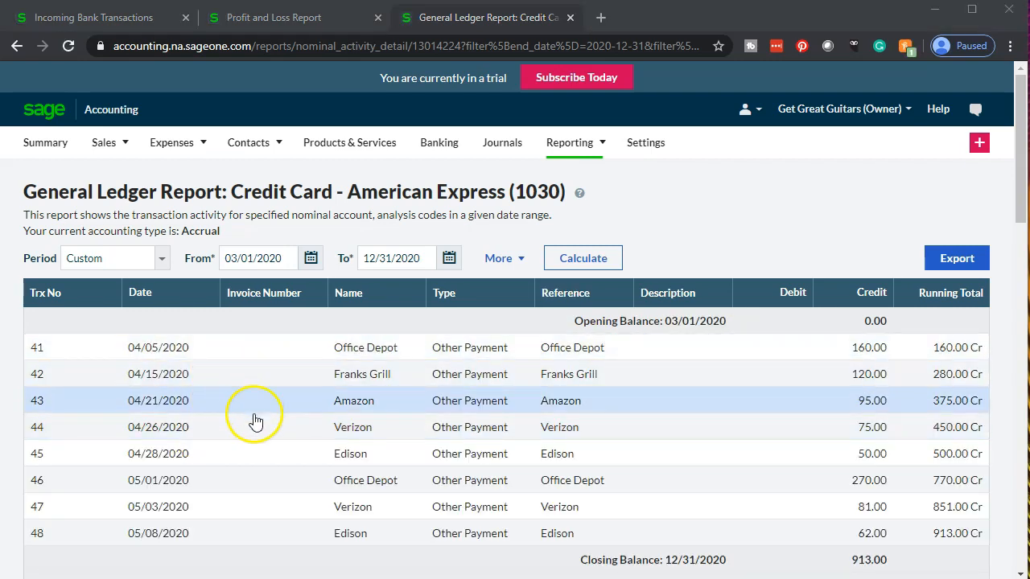
pyautogui.click(17, 46)
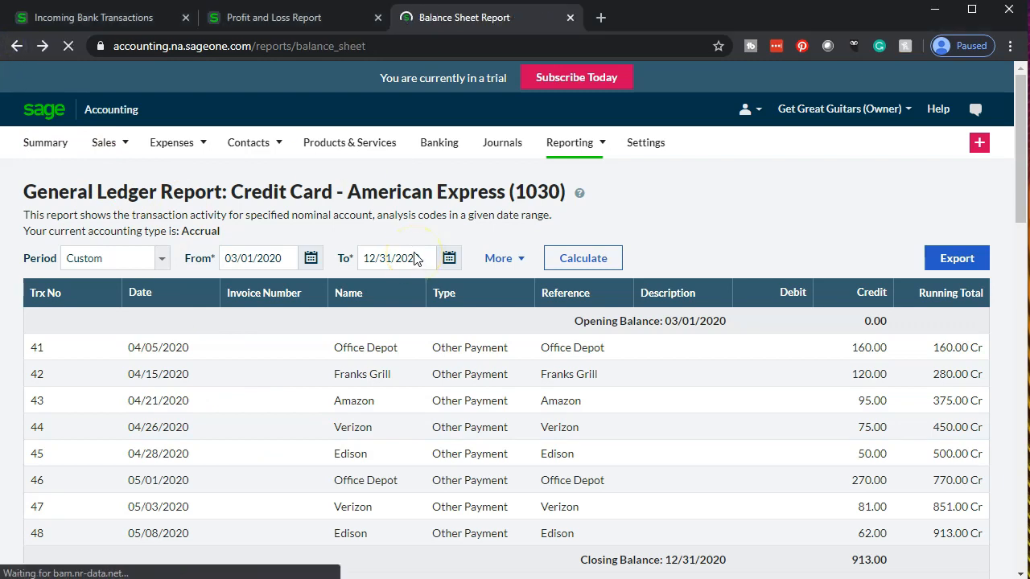
pyautogui.scroll(-5, 415, 258)
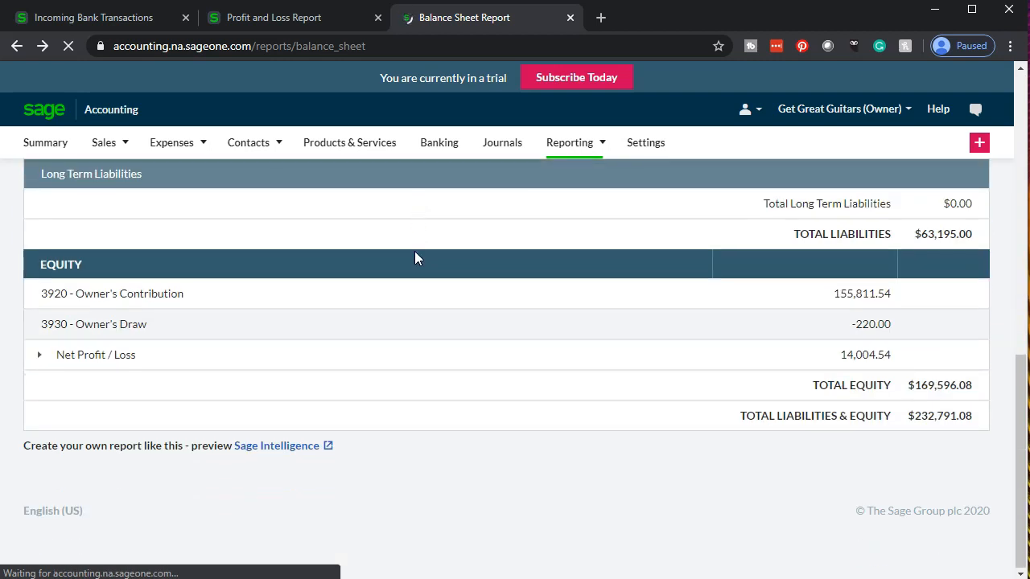
pyautogui.click(684, 333)
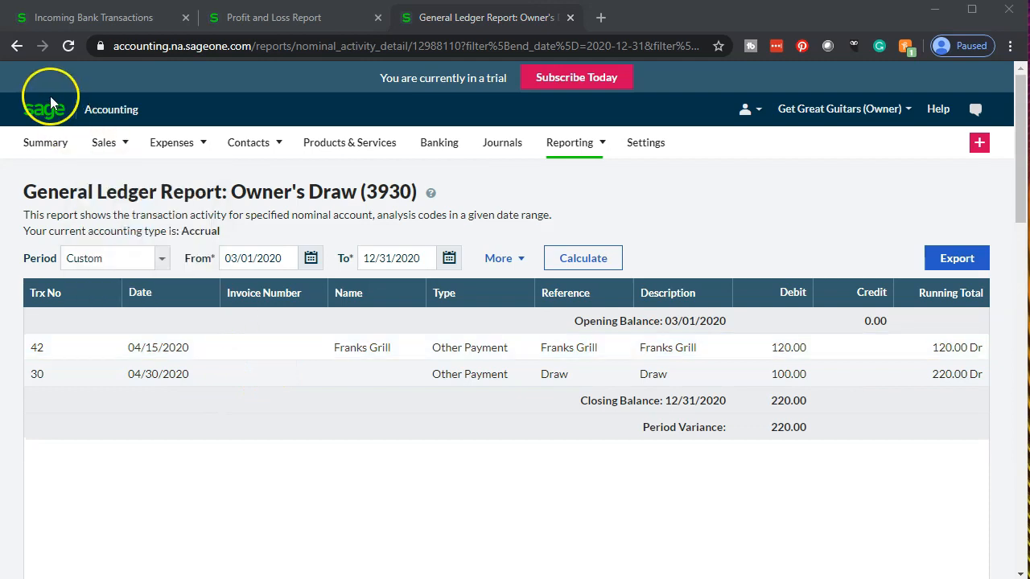
pyautogui.click(16, 46)
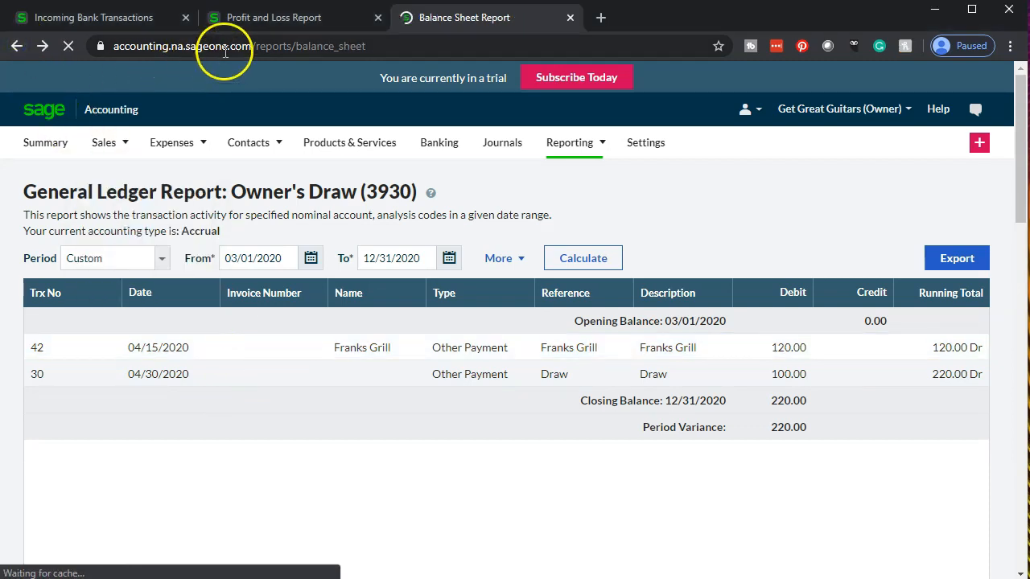
# - Recalculate the Profit and Loss Report for 04/01/2020 to 05/31/2020 and examine the expense accounts
pyautogui.click(255, 18)
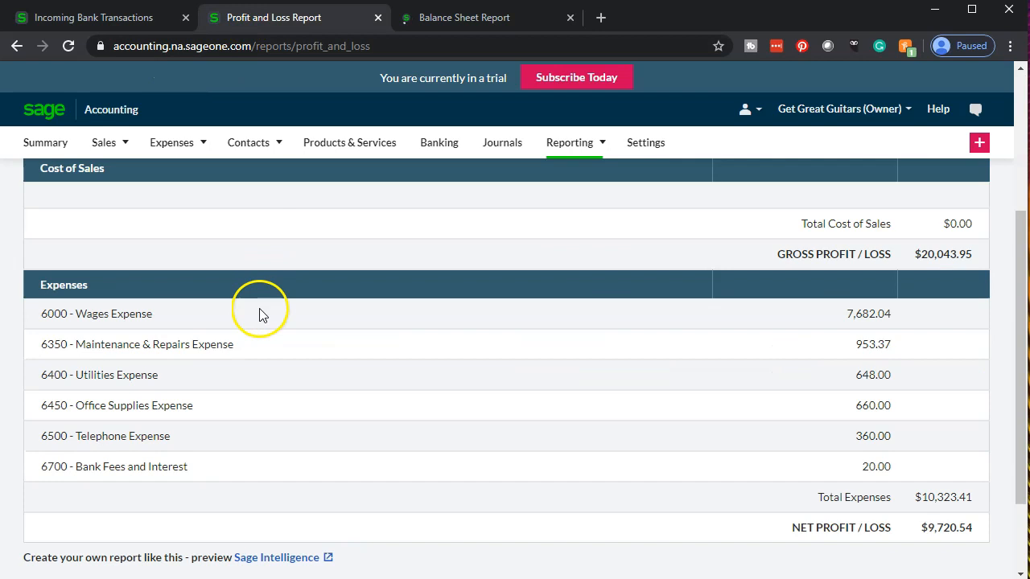
pyautogui.scroll(3, 212, 324)
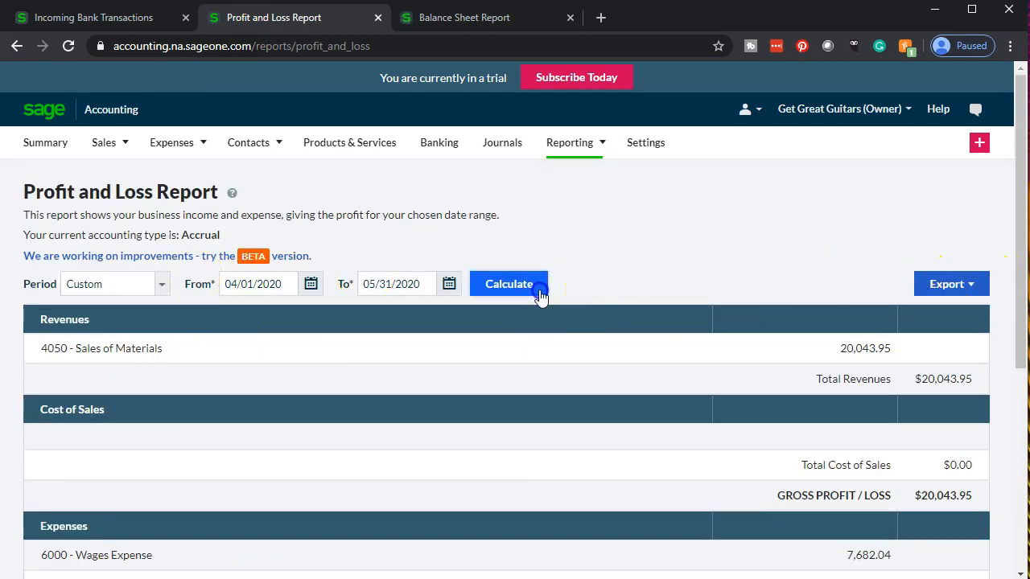
pyautogui.scroll(-2, 541, 298)
pyautogui.scroll(-1, 542, 298)
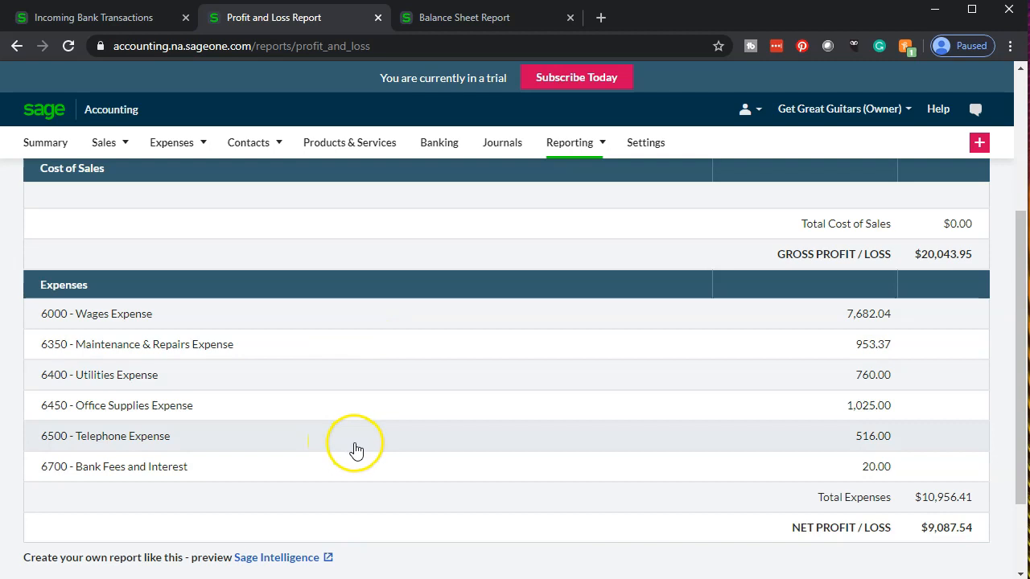
# - Duplicate the Incoming Bank Transactions page in the browser and open the Chart of Accounts from the settings in the copy
pyautogui.click(102, 22)
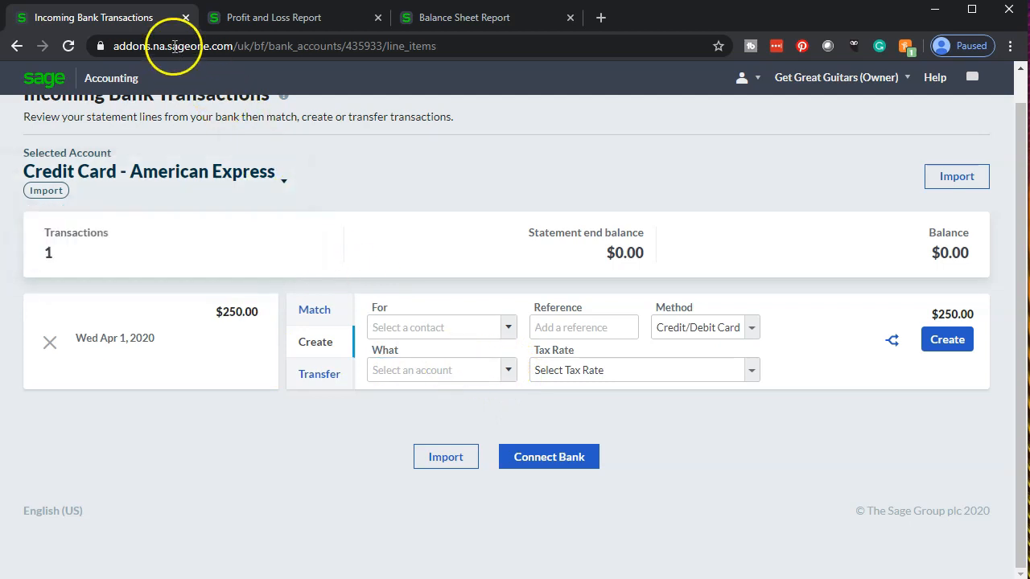
pyautogui.rightClick(139, 24)
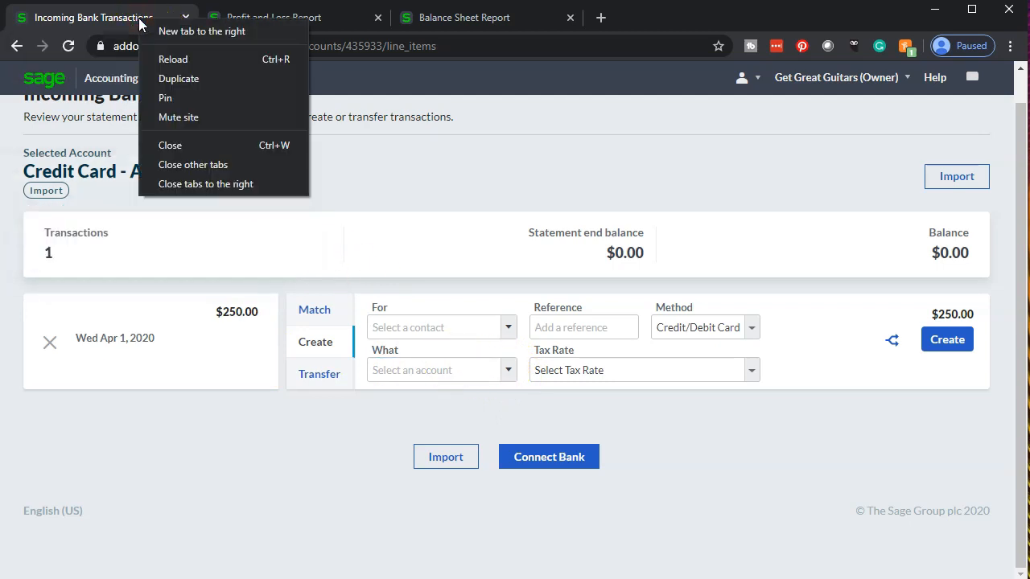
pyautogui.click(183, 79)
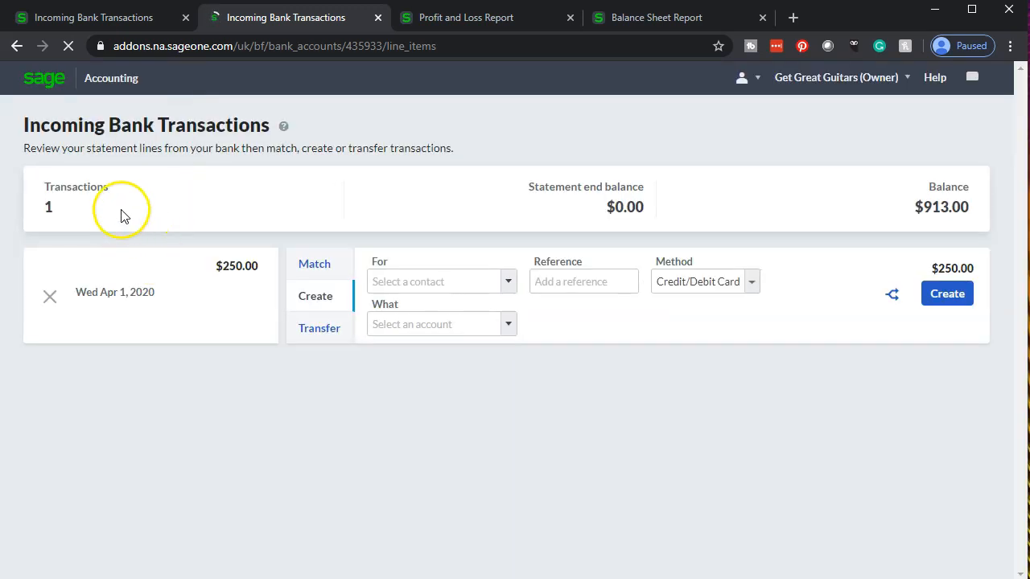
pyautogui.click(105, 78)
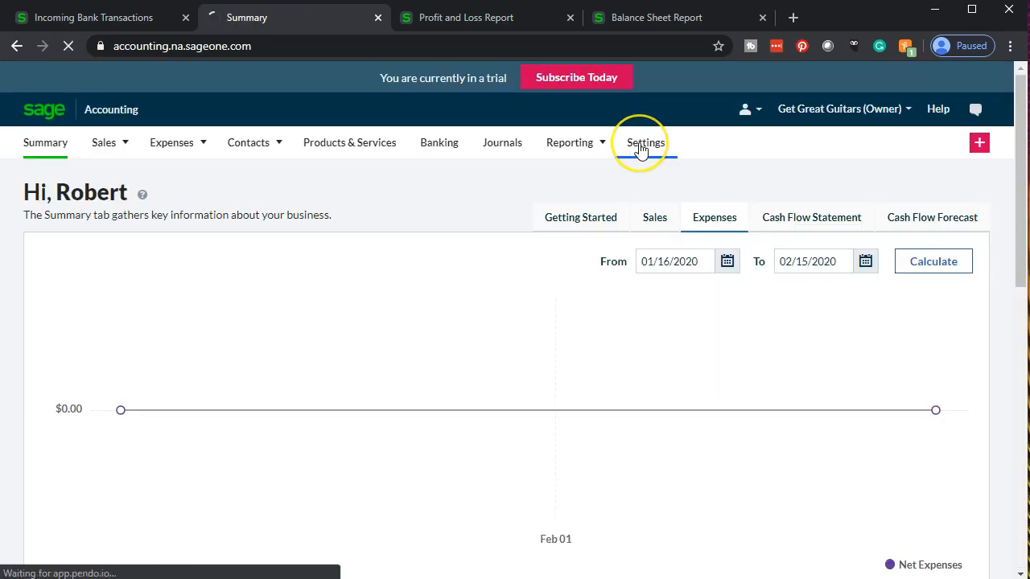
pyautogui.click(641, 149)
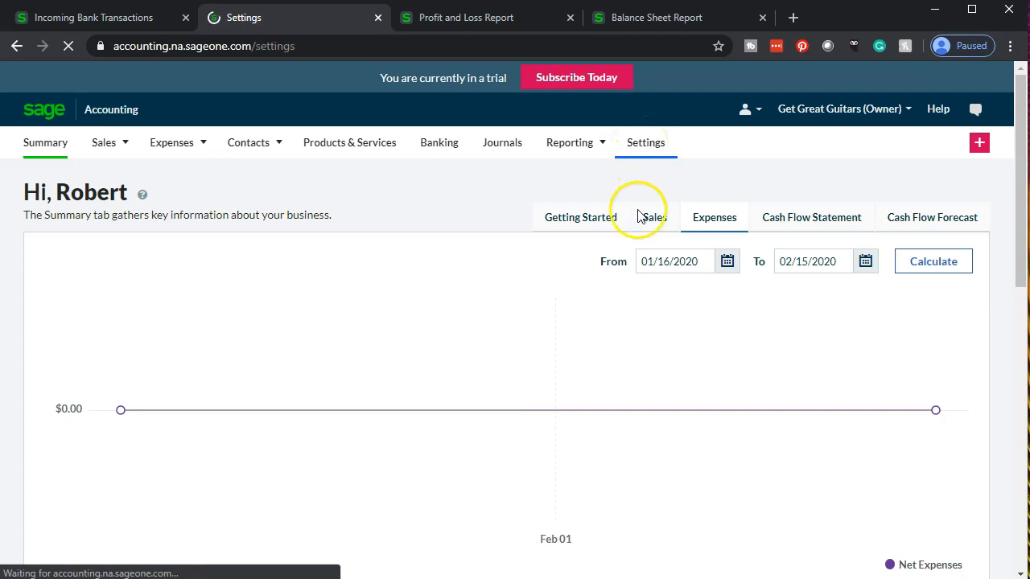
pyautogui.scroll(-3, 185, 409)
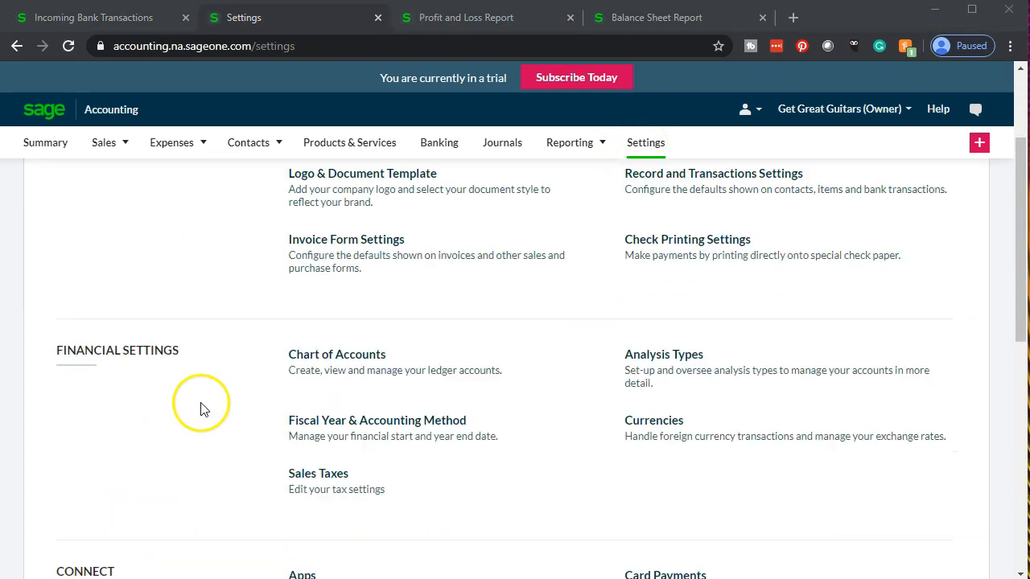
pyautogui.click(337, 383)
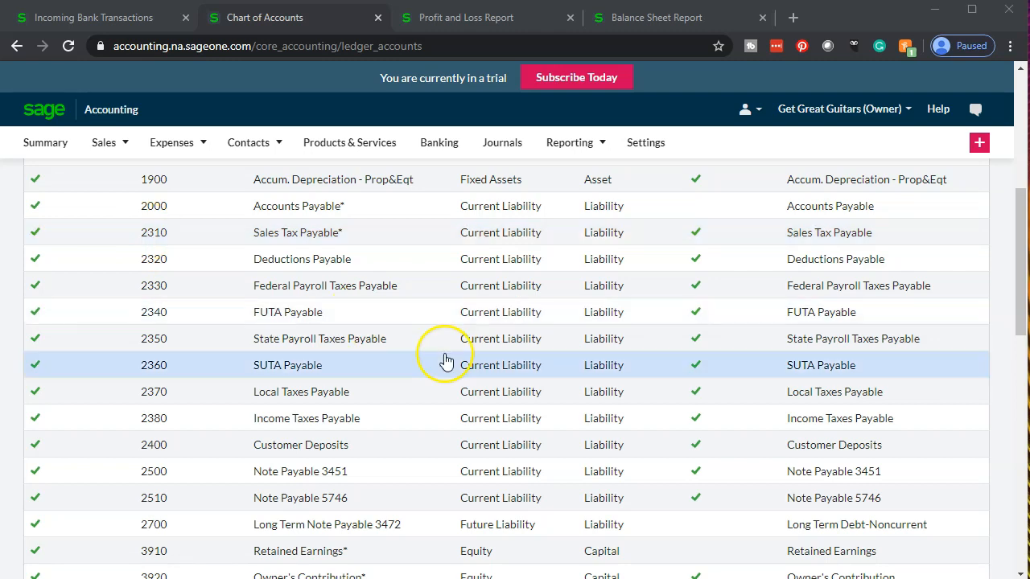
# - Start a new ledger account in the Chart of Accounts and set its ledger account number to 2020
pyautogui.scroll(5, 443, 361)
pyautogui.click(858, 252)
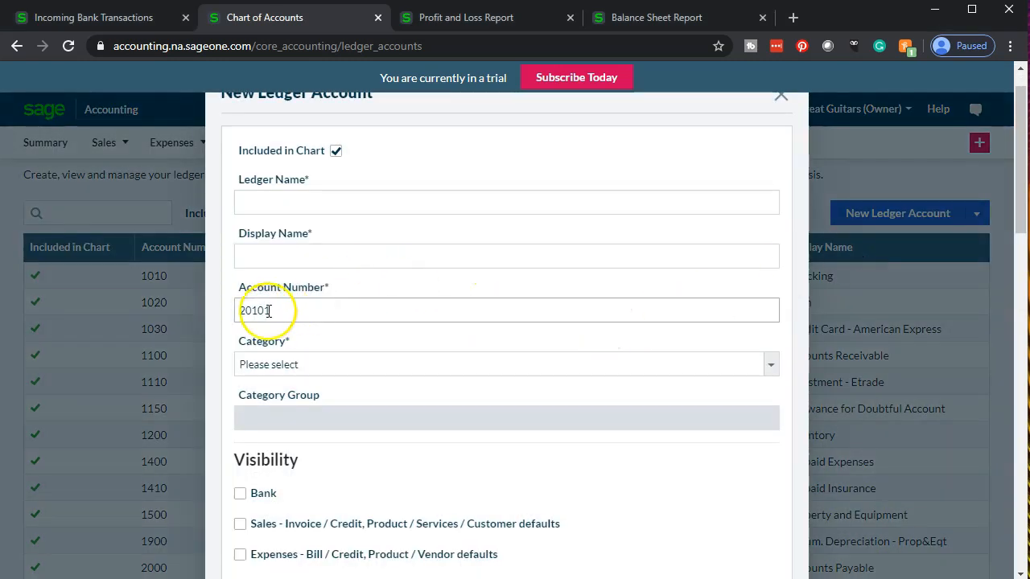
pyautogui.moveTo(290, 314); pyautogui.dragTo(158, 312)
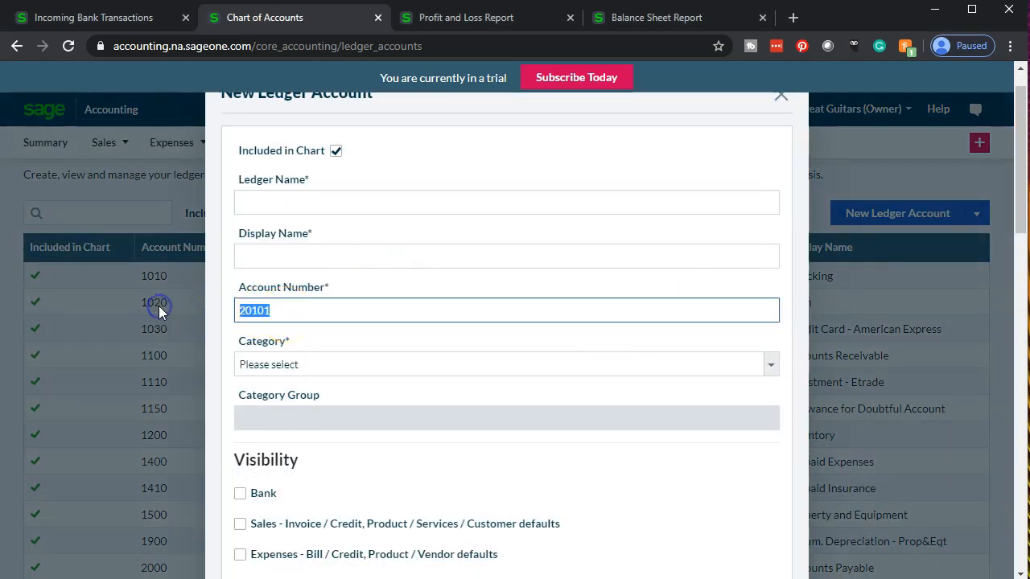
pyautogui.write('2020')
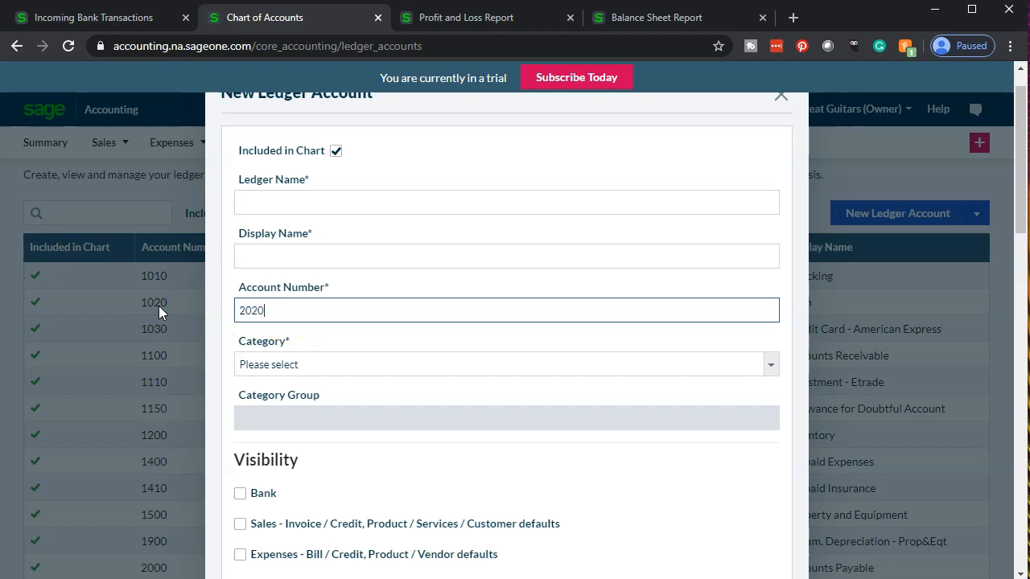
# - Enter "Credit Card Clearing" as both the ledger name and the display name of the new account
pyautogui.scroll(1, 362, 322)
pyautogui.click(305, 241)
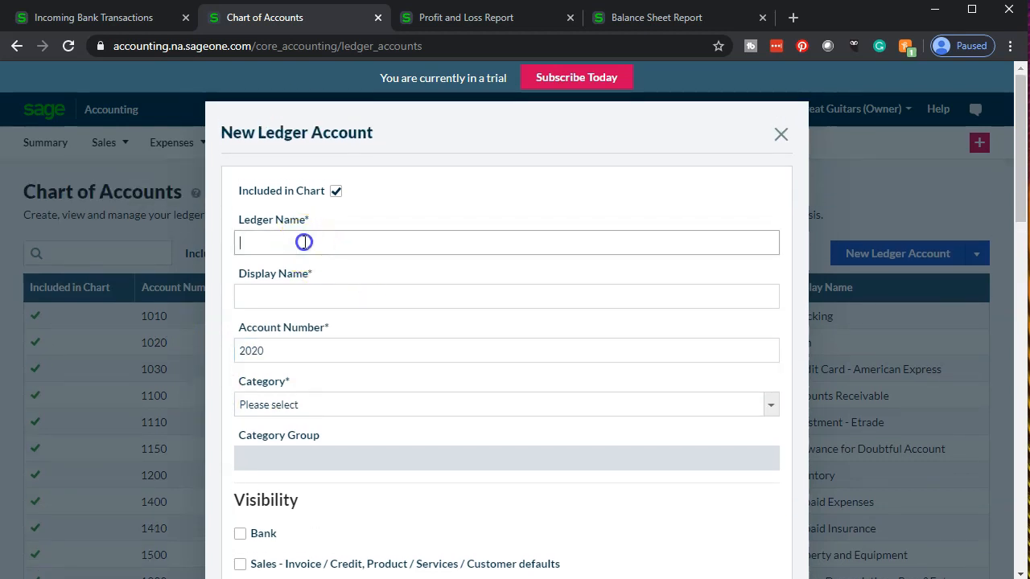
pyautogui.write('Credit Card Clear')
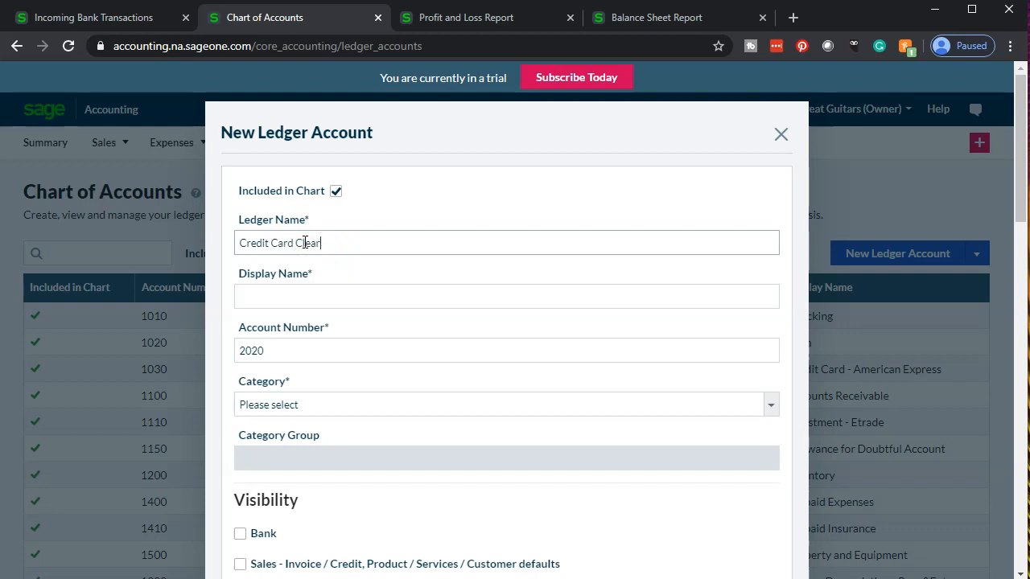
pyautogui.write('ing')
pyautogui.moveTo(362, 241); pyautogui.dragTo(24, 237)
pyautogui.hotkey('ctrl', 'c')
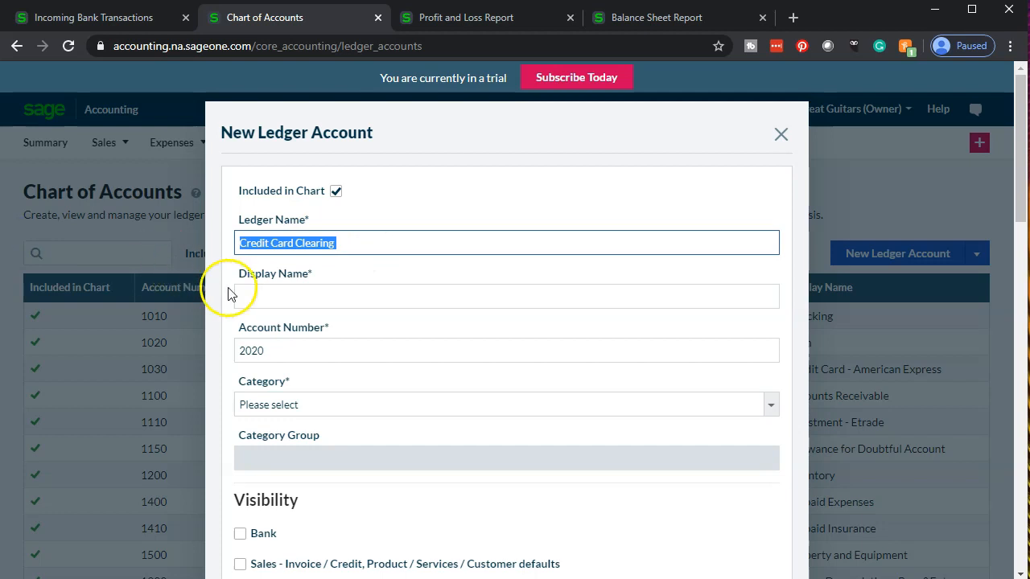
pyautogui.click(265, 298)
pyautogui.hotkey('ctrl', 'v')
# - Set the new account's category to Current Liability, check its visibility options and save the ledger account
pyautogui.scroll(-1, 318, 304)
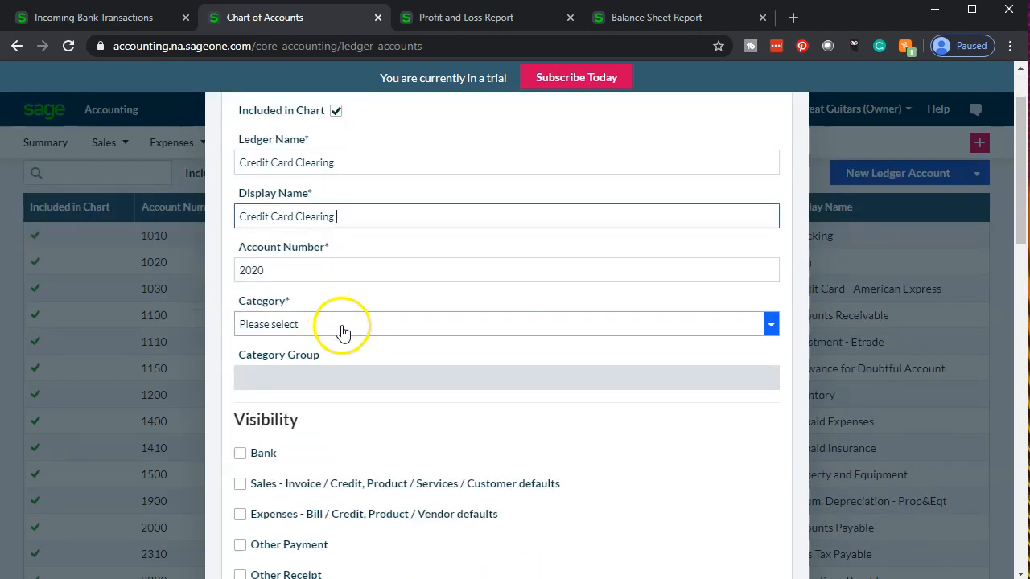
pyautogui.click(342, 326)
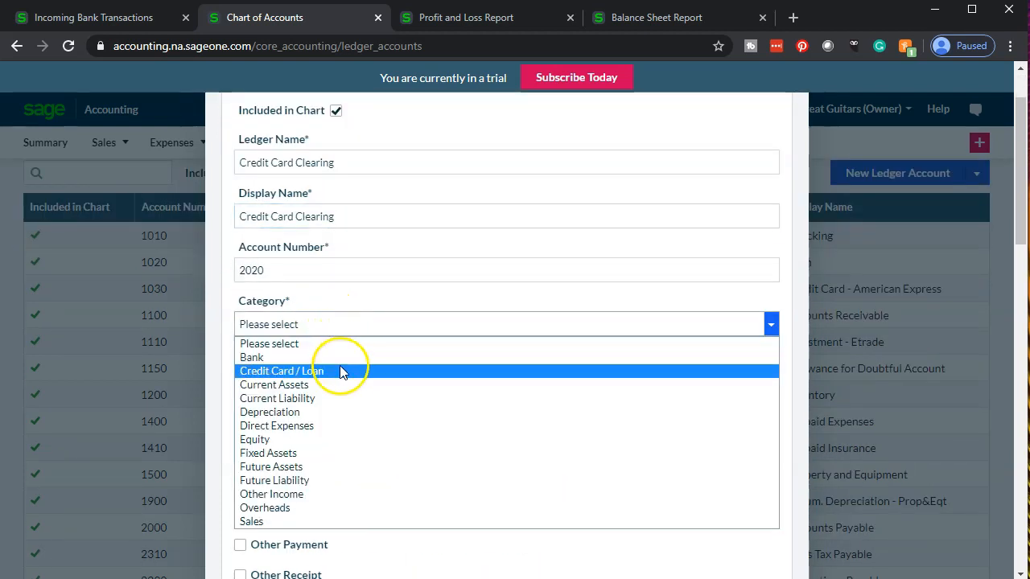
pyautogui.click(342, 398)
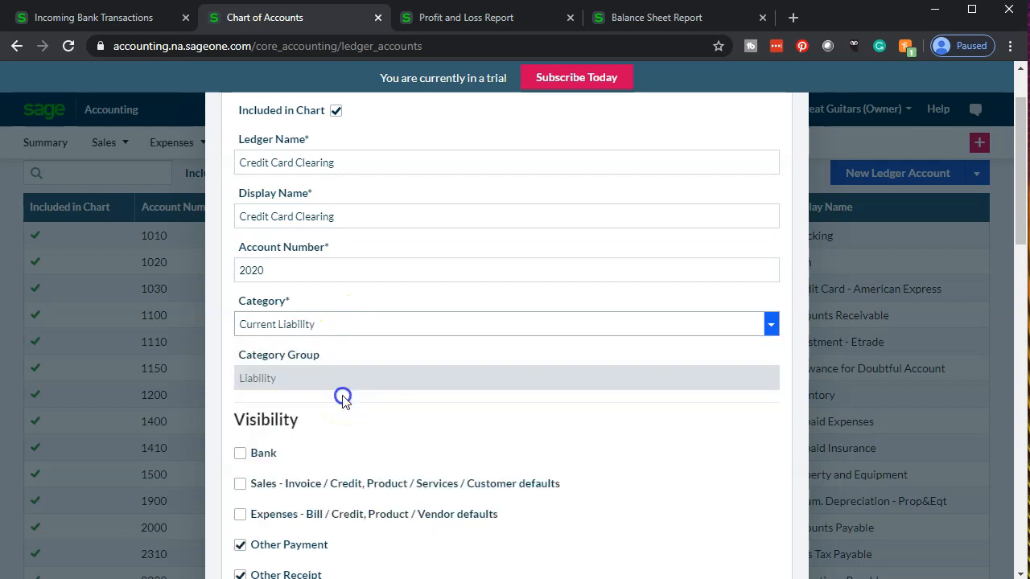
pyautogui.scroll(-2, 342, 400)
pyautogui.scroll(-2, 342, 401)
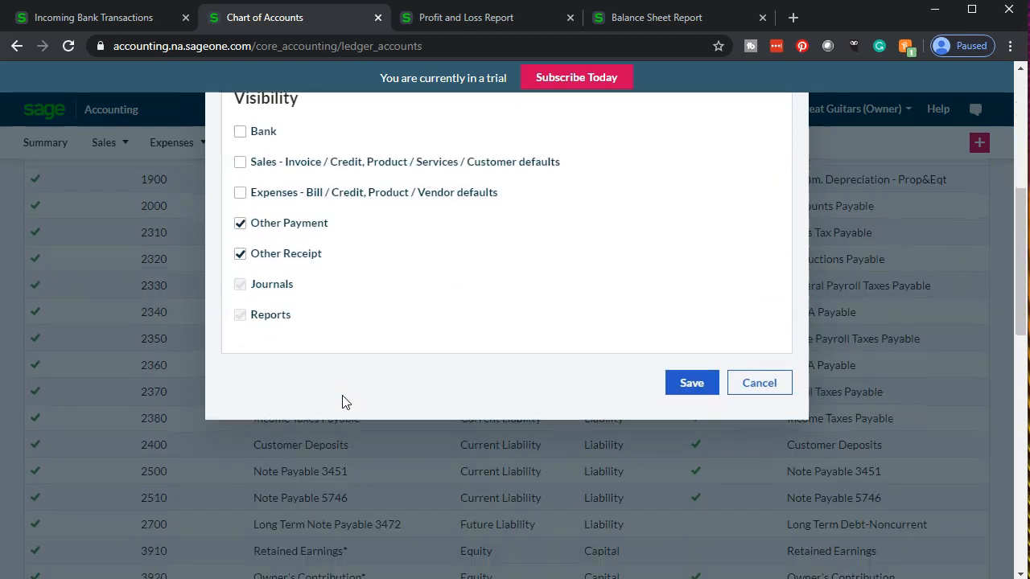
pyautogui.scroll(3, 342, 401)
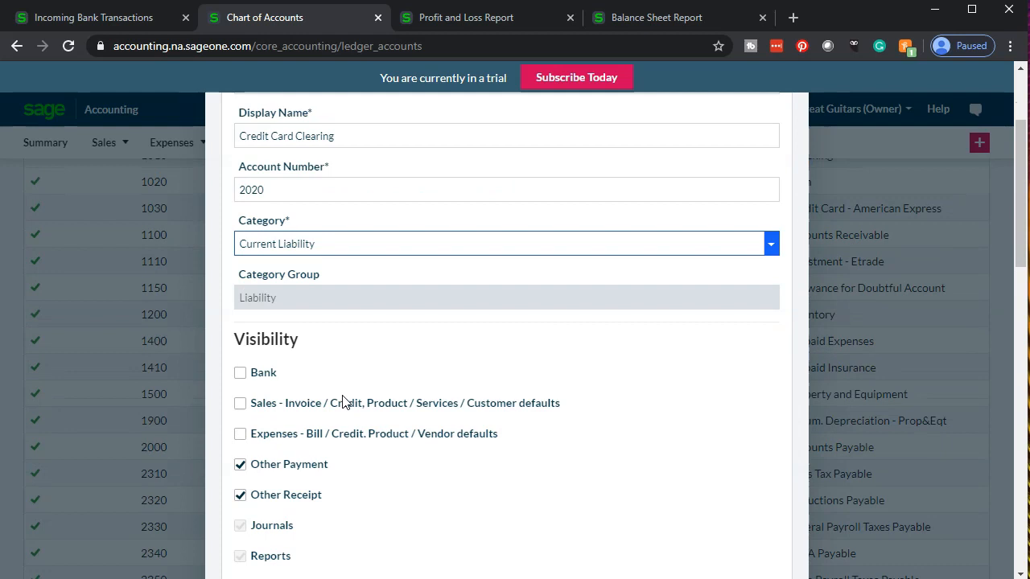
pyautogui.scroll(-1, 343, 400)
pyautogui.click(676, 543)
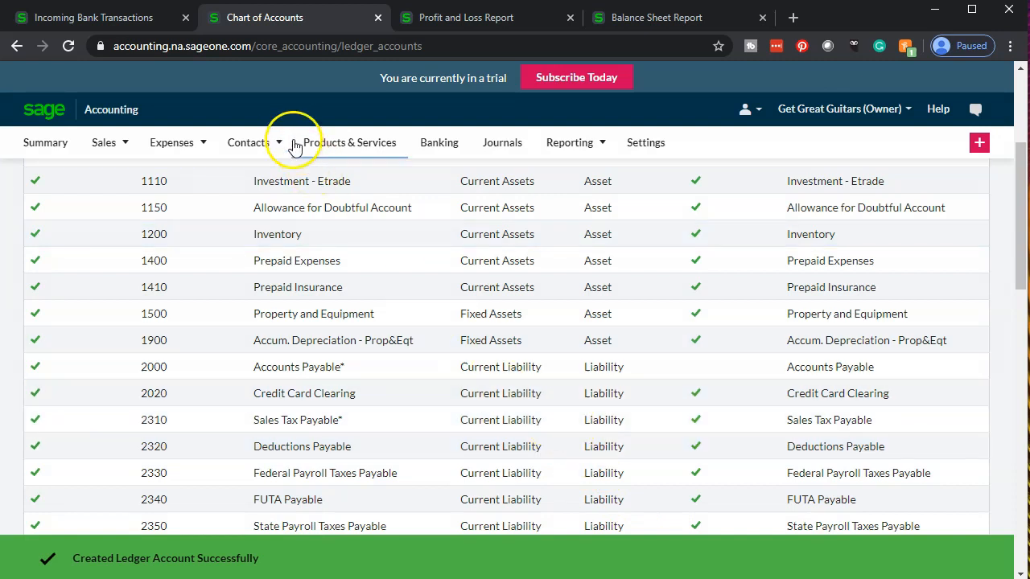
# - In the Incoming Bank Transactions, assign the $250.00 American Express transaction of Apr 1, 2020 to account 2020 - Credit Card Clearing
pyautogui.click(127, 16)
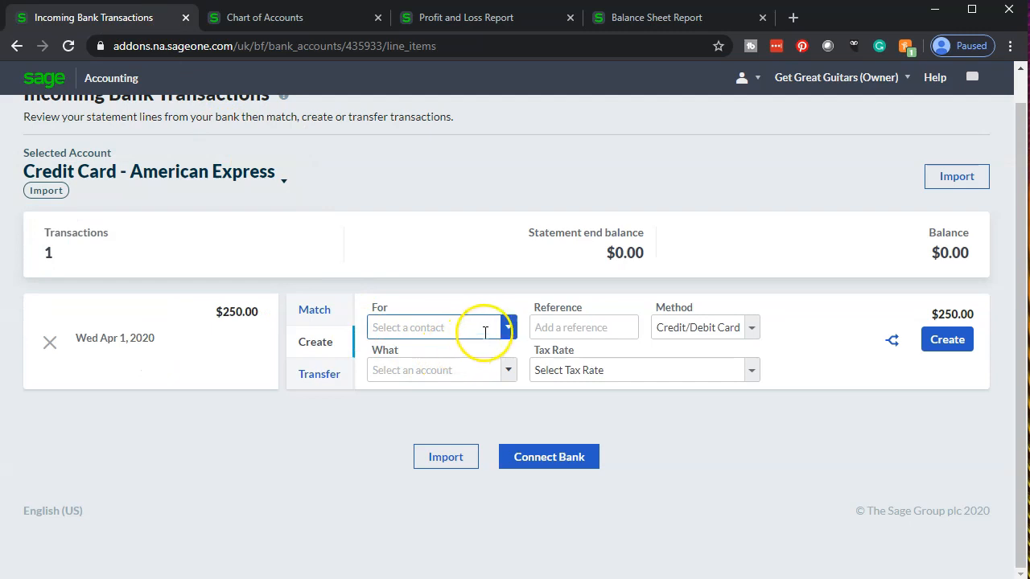
pyautogui.click(507, 375)
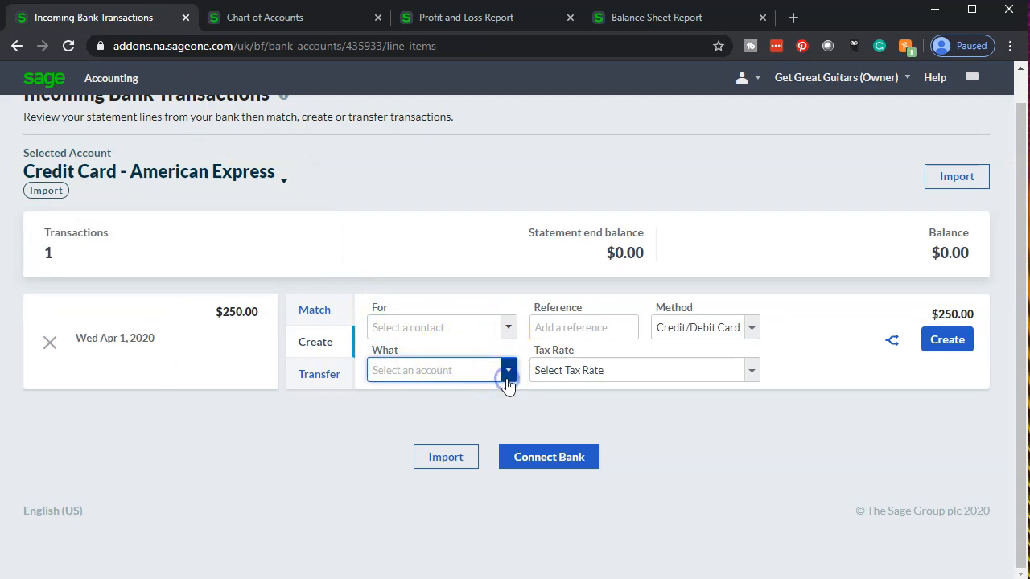
pyautogui.click(508, 375)
pyautogui.write('2')
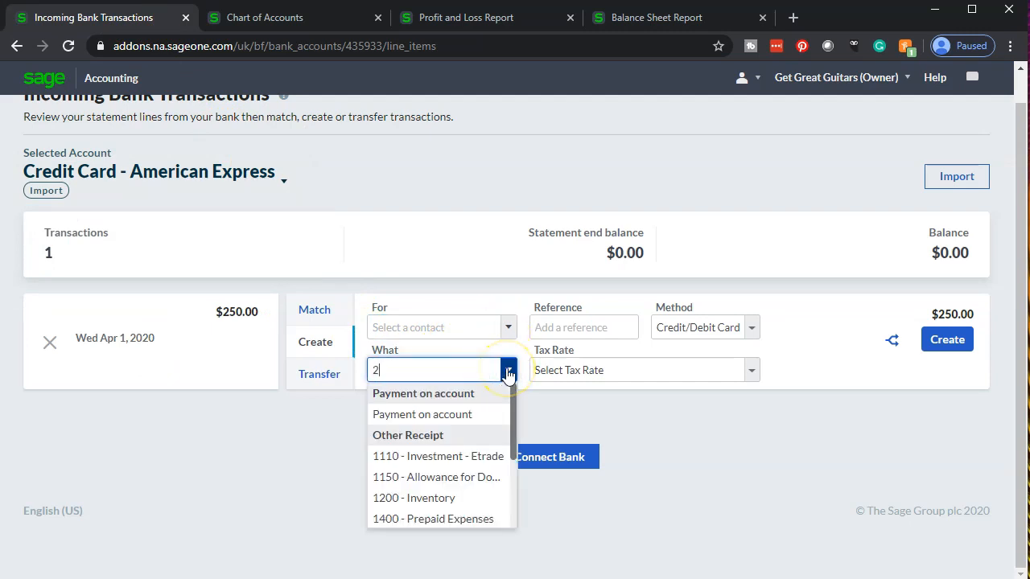
pyautogui.write('020')
pyautogui.click(445, 455)
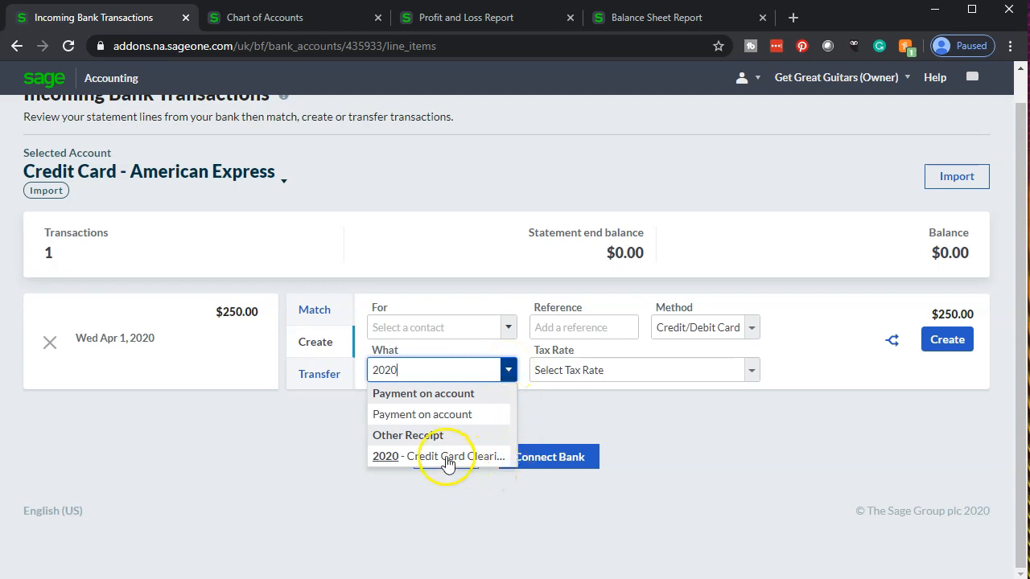
pyautogui.click(510, 376)
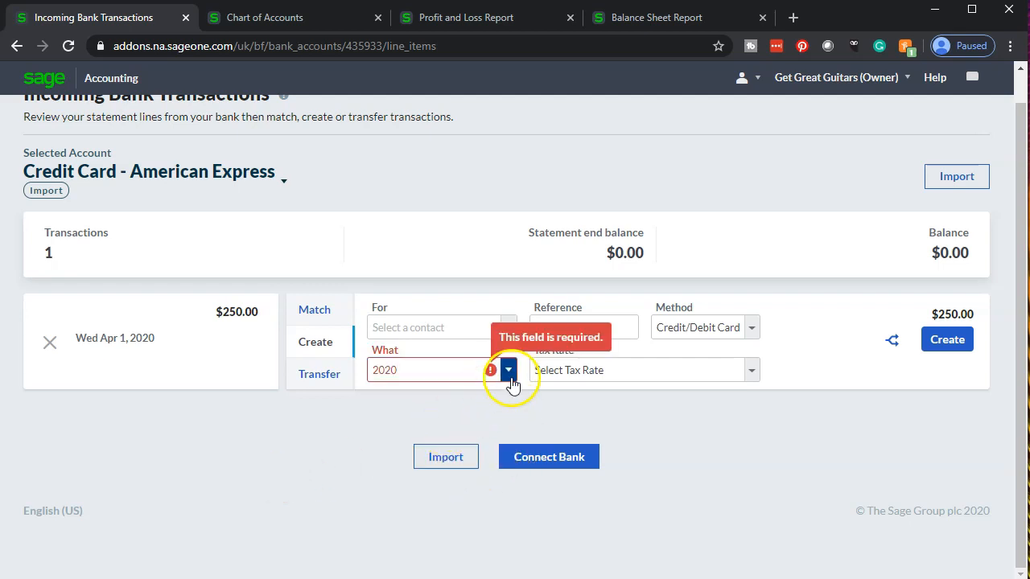
pyautogui.click(406, 454)
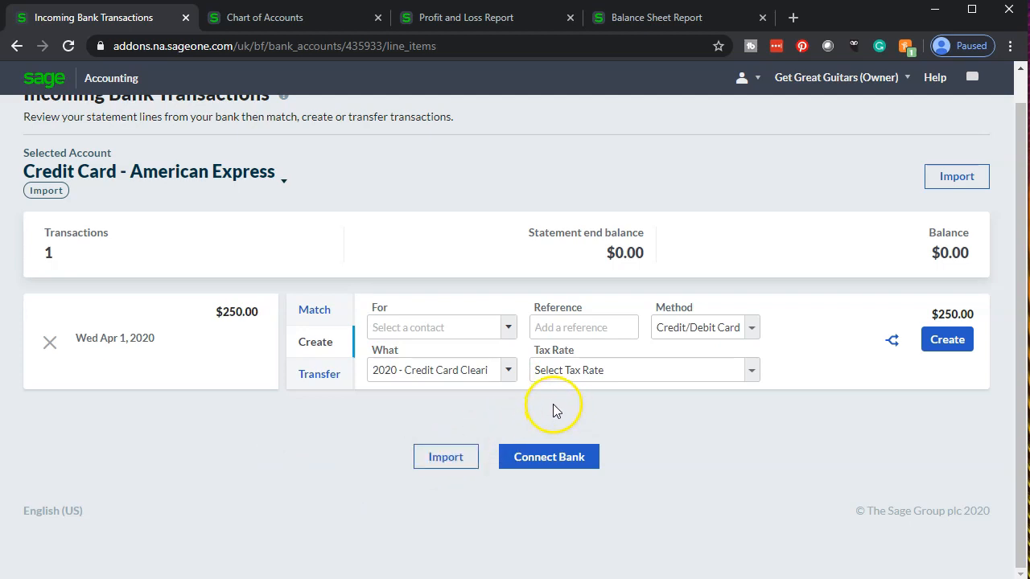
# - Set the $250.00 transaction's tax rate to No Tax and create the transaction
pyautogui.click(740, 374)
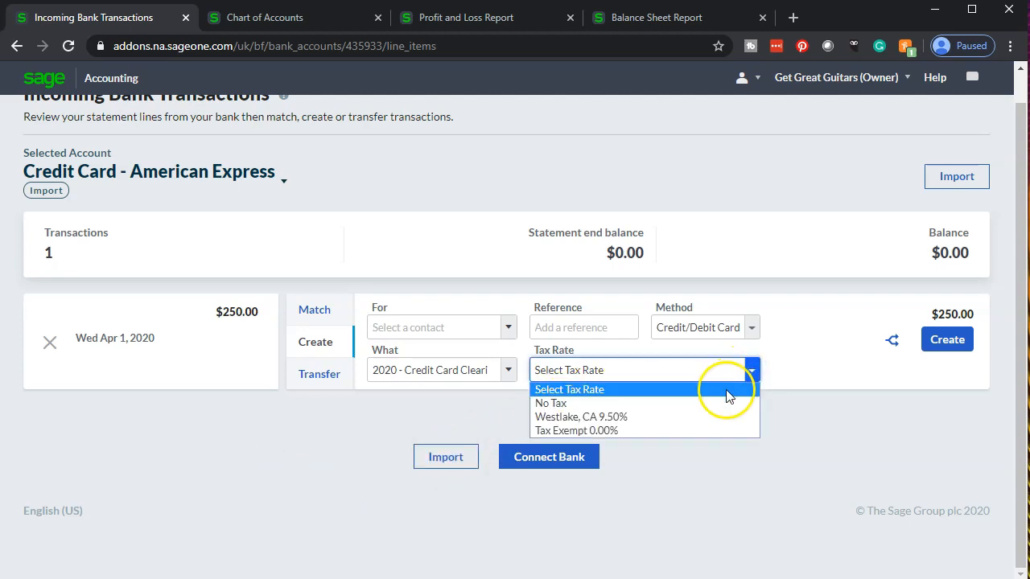
pyautogui.click(723, 403)
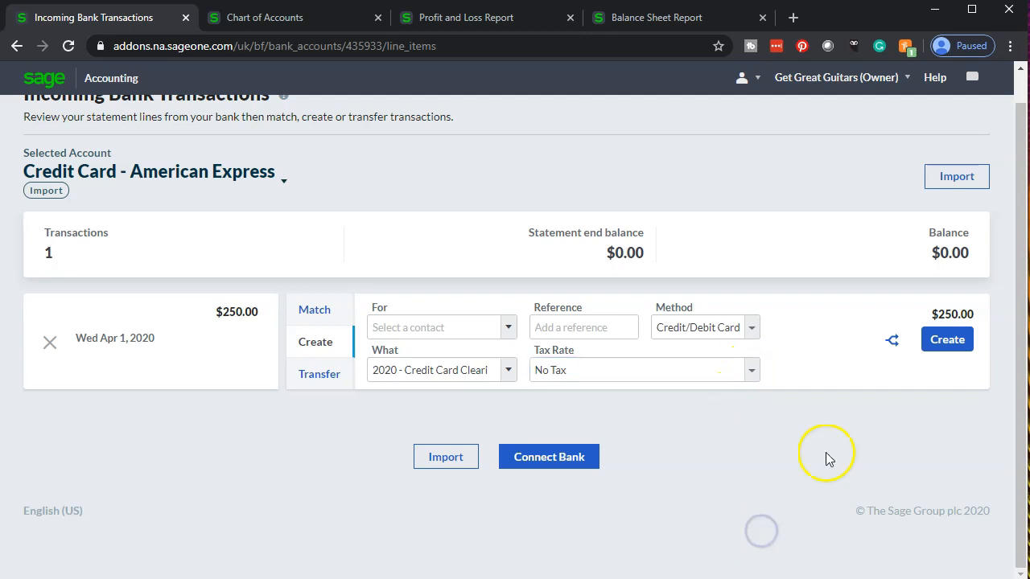
pyautogui.click(947, 344)
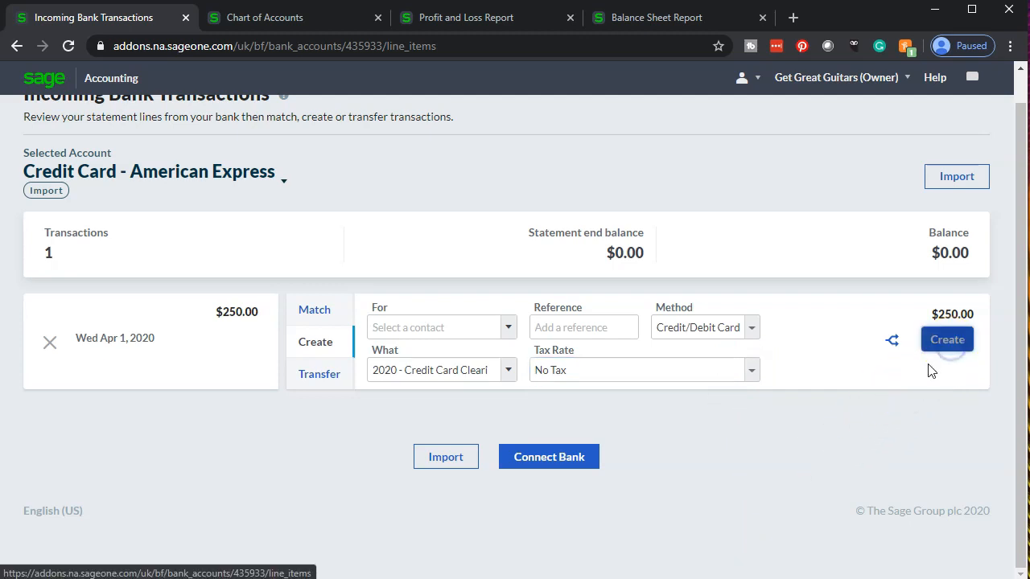
# - Recalculate the Balance Sheet Report and examine the American Express and Credit Card Clearing liabilities
pyautogui.click(664, 19)
pyautogui.scroll(10, 450, 290)
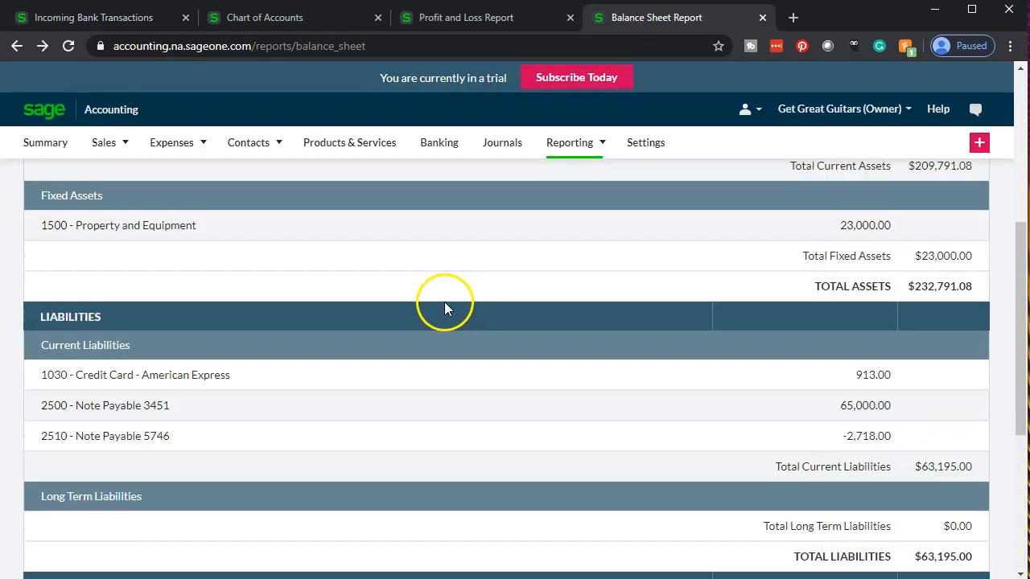
pyautogui.click(229, 318)
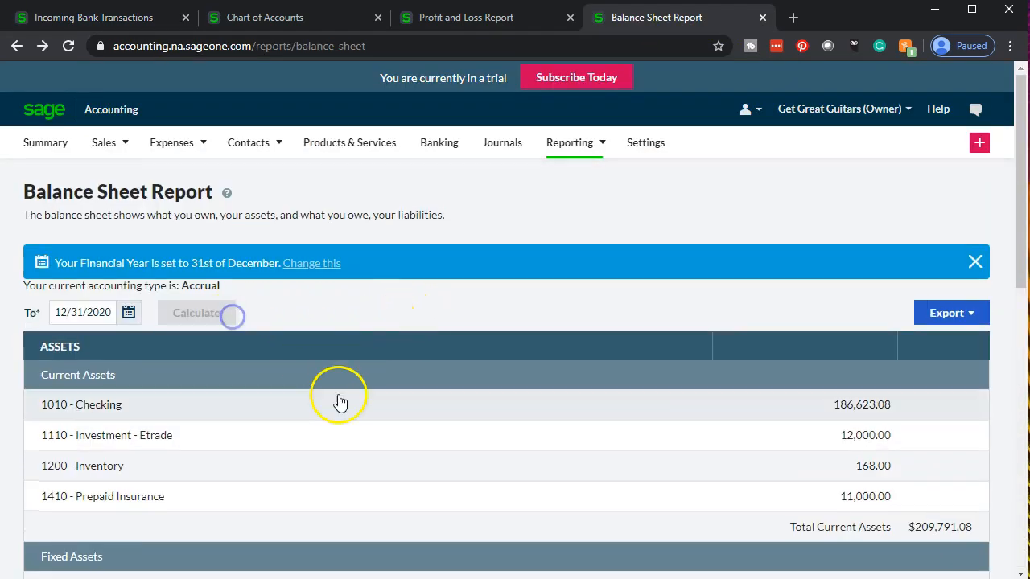
pyautogui.scroll(-3, 373, 387)
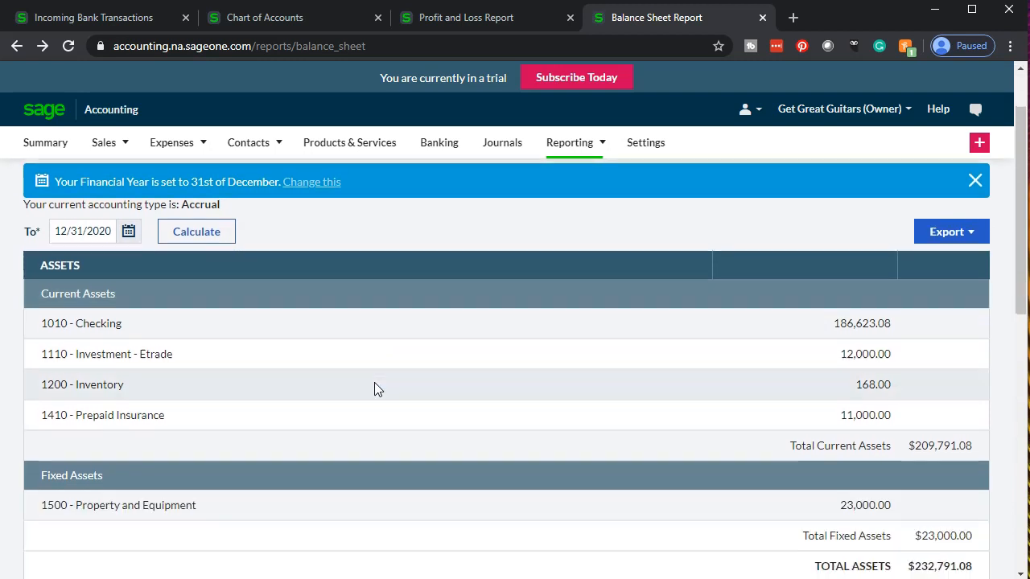
pyautogui.scroll(-2, 376, 390)
pyautogui.scroll(-1, 405, 402)
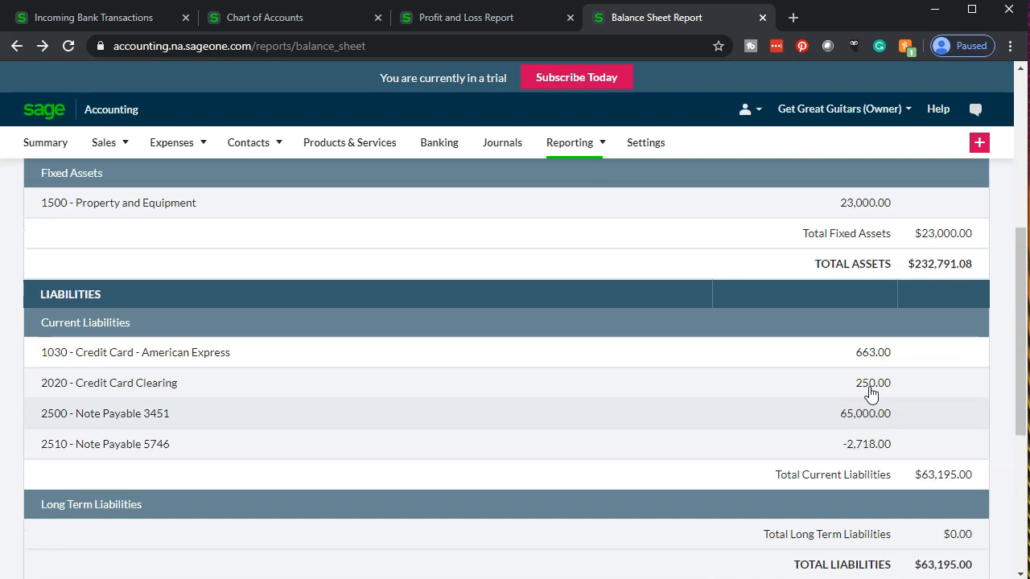
pyautogui.scroll(3, 869, 394)
pyautogui.click(552, 271)
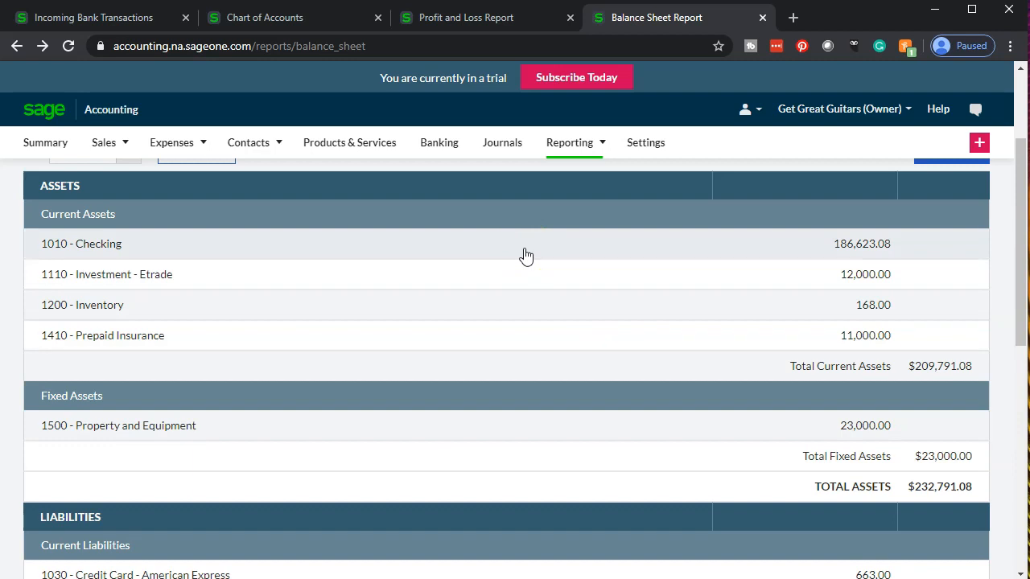
pyautogui.scroll(-4, 524, 257)
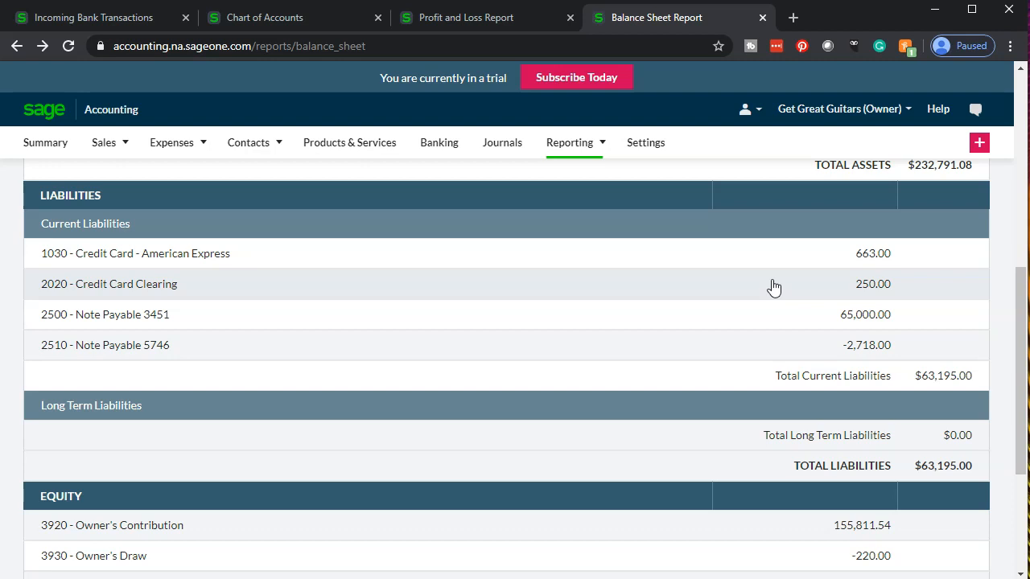
# - Set the Balance Sheet Report's end date to April 30, 2020, recalculate it and examine the liabilities
pyautogui.scroll(6, 531, 378)
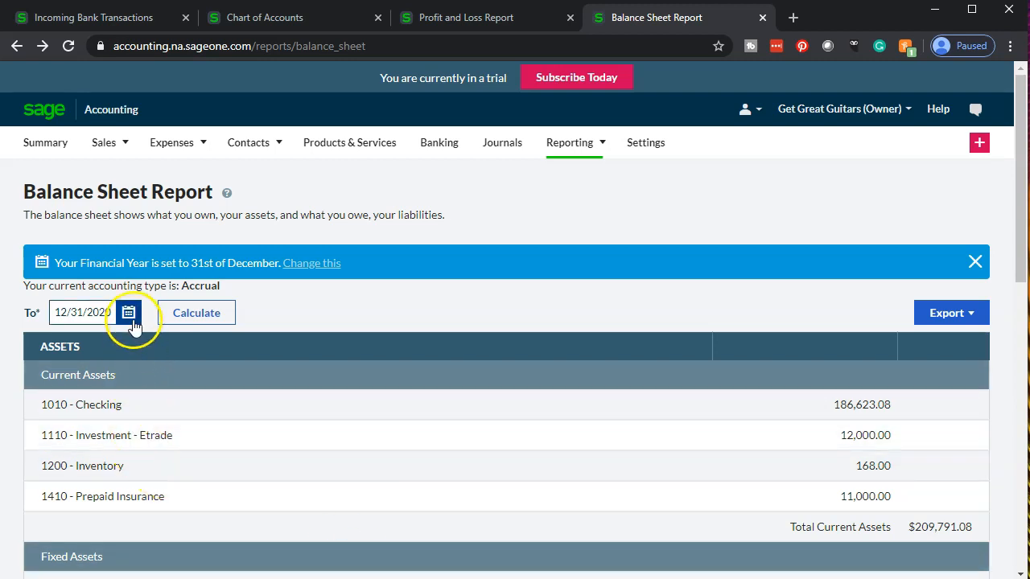
pyautogui.click(129, 314)
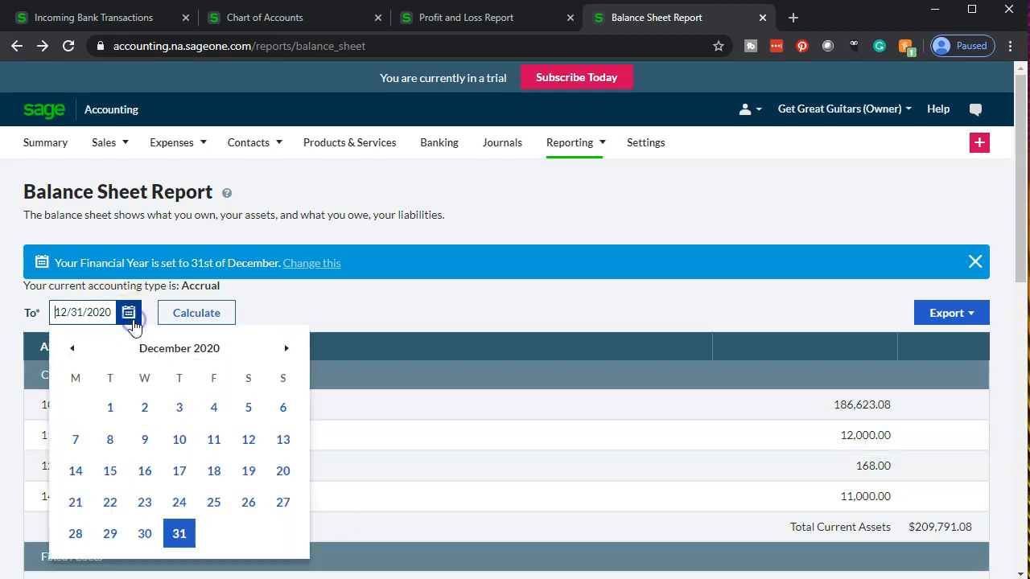
pyautogui.click(72, 351)
pyautogui.click(72, 351)
pyautogui.click(72, 350)
pyautogui.click(73, 351)
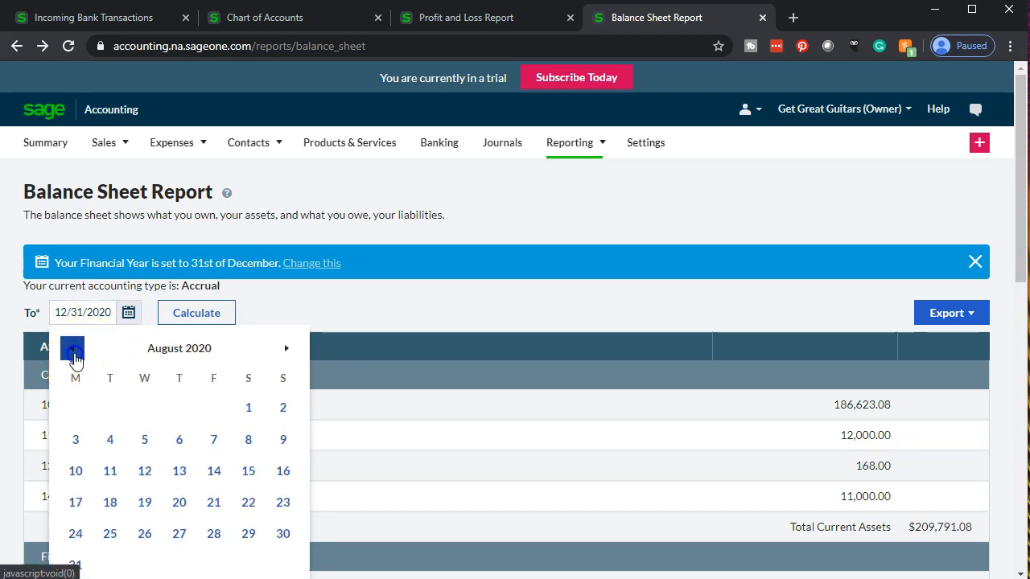
pyautogui.click(72, 351)
pyautogui.click(74, 354)
pyautogui.click(75, 354)
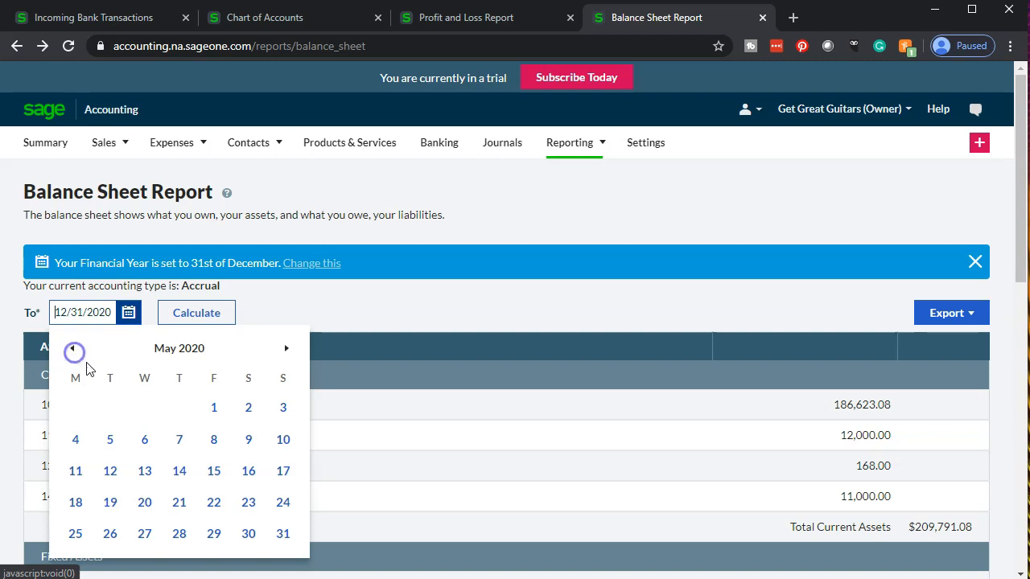
pyautogui.click(73, 354)
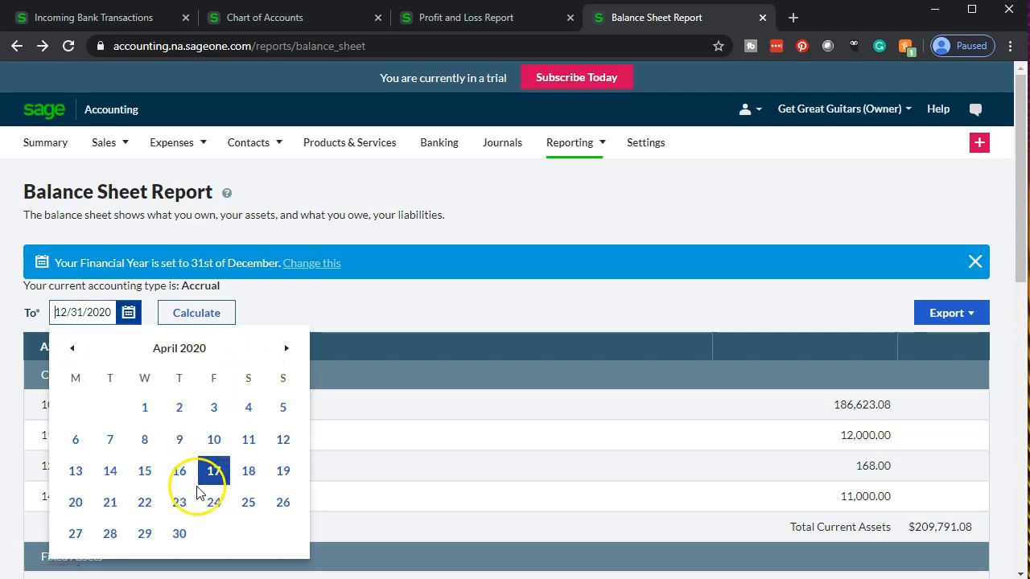
pyautogui.click(181, 534)
pyautogui.click(207, 321)
pyautogui.scroll(-5, 466, 344)
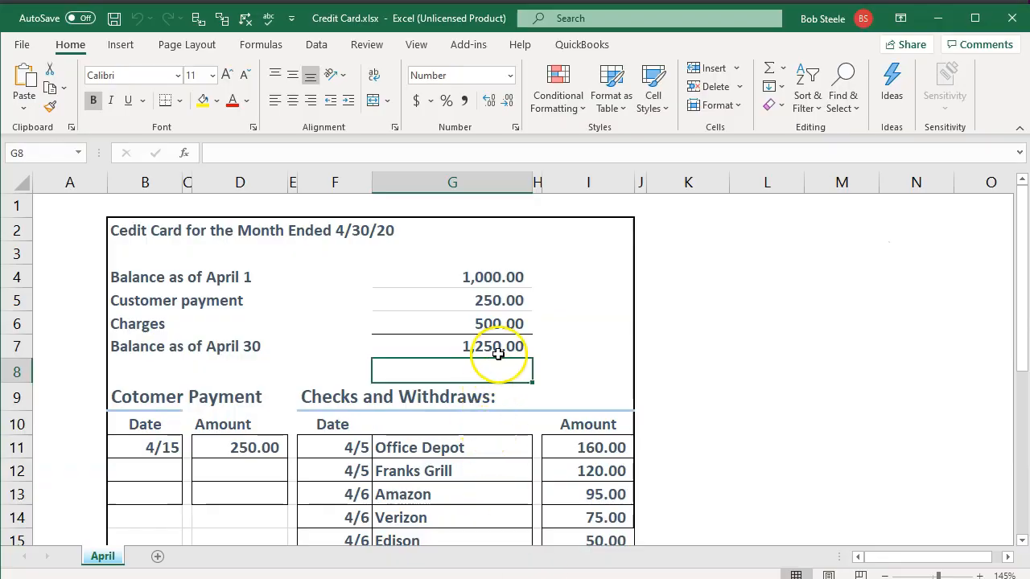
# - Switch to the Credit Card.xlsx workbook in Excel and select the April 1 balance in cell G4
pyautogui.click(505, 279)
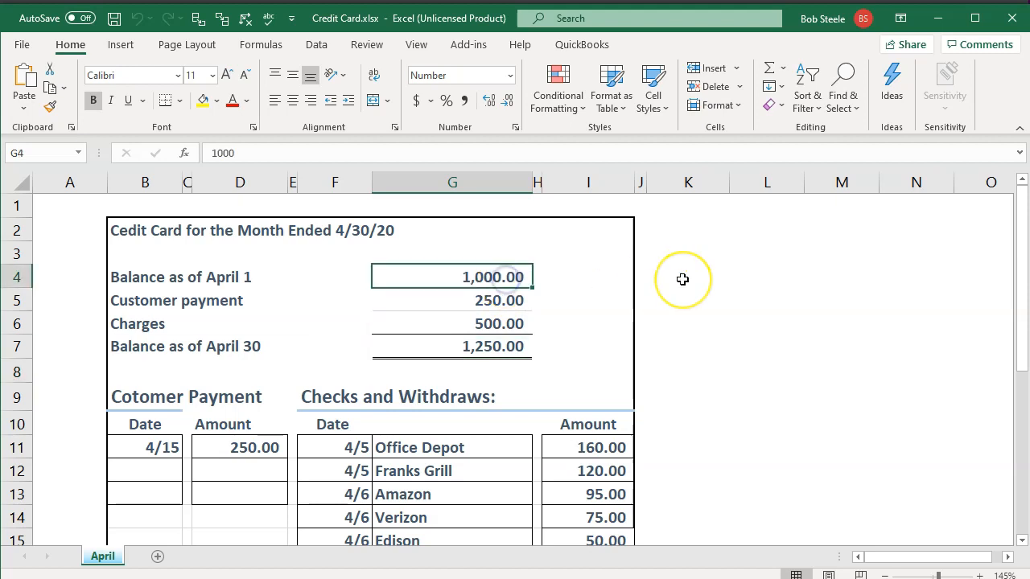